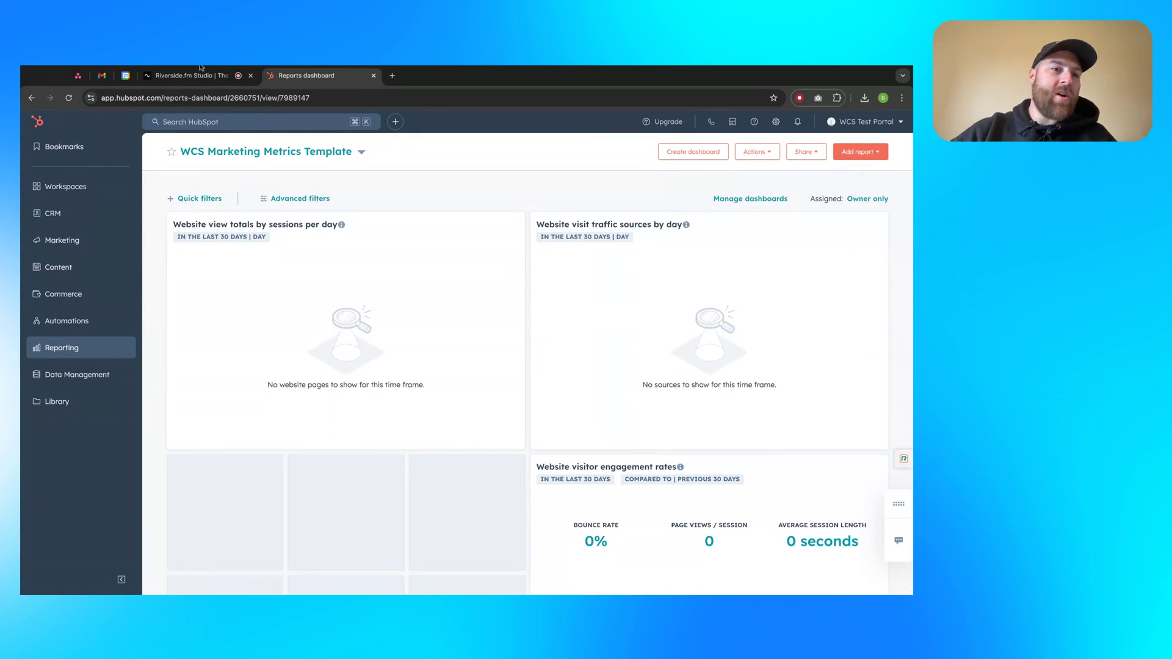
Reload the reports dashboard and open HubSpot's account settings
click(38, 121)
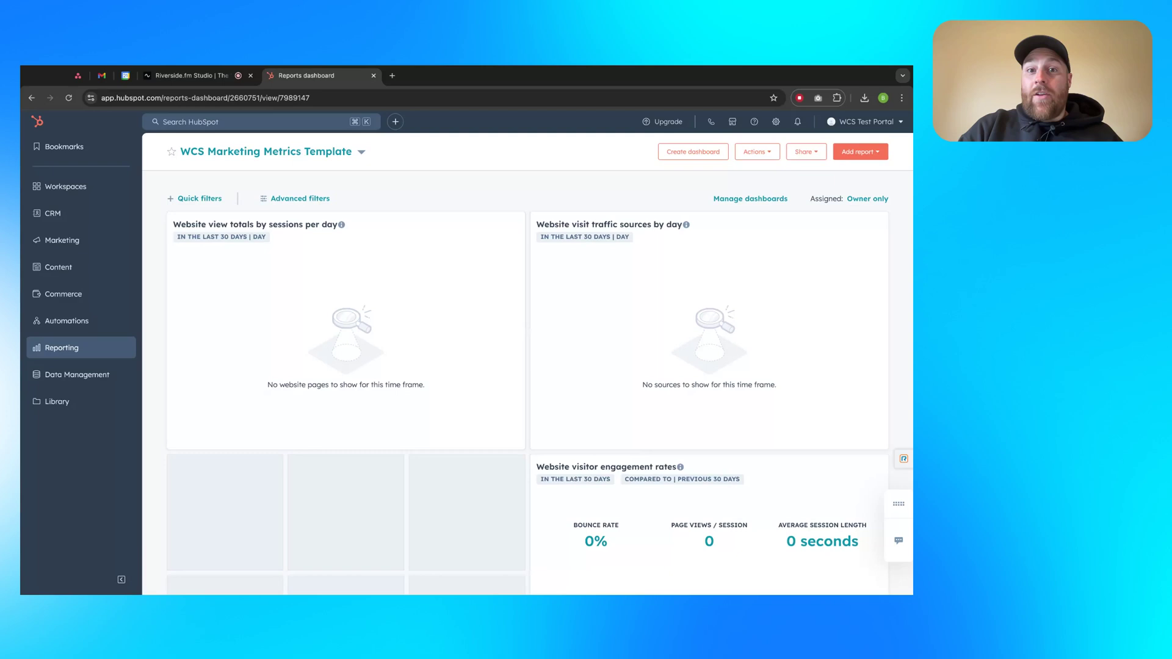
click(776, 122)
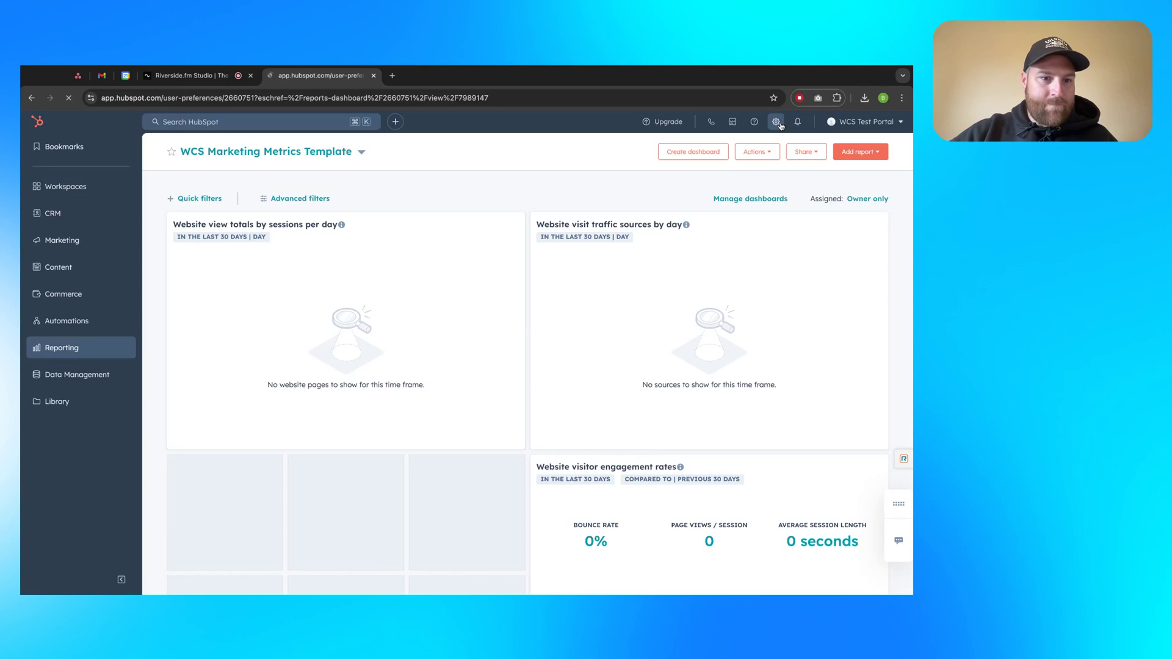
scroll(229, 298, down, 6)
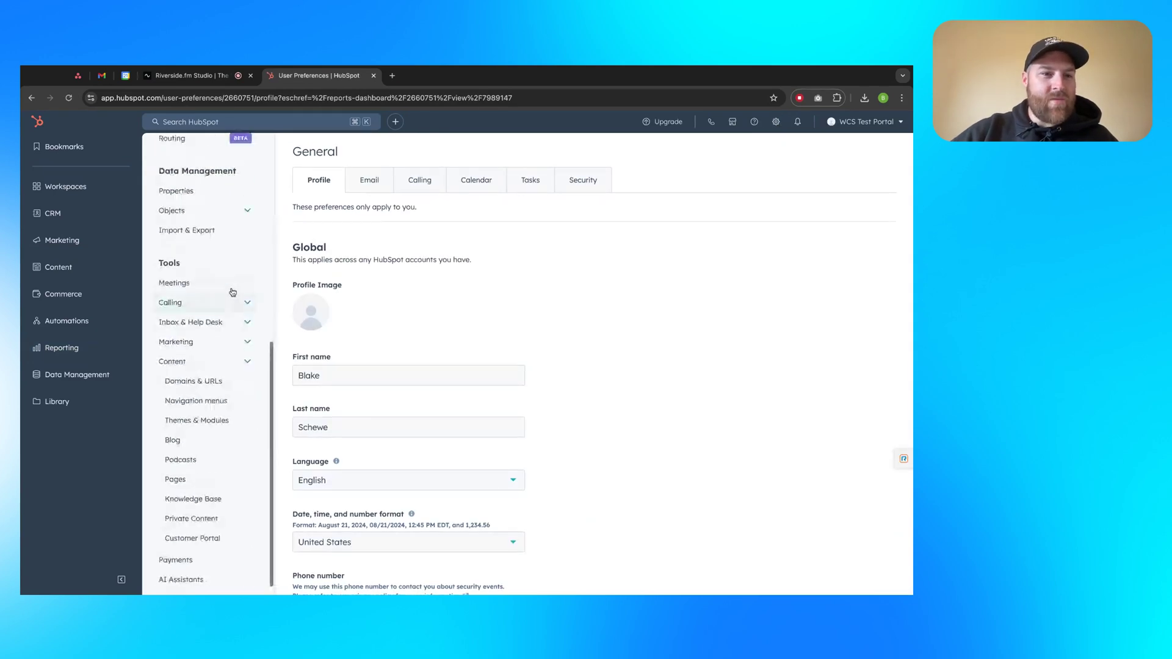
scroll(230, 296, up, 6)
scroll(234, 281, down, 2)
scroll(234, 281, down, 4)
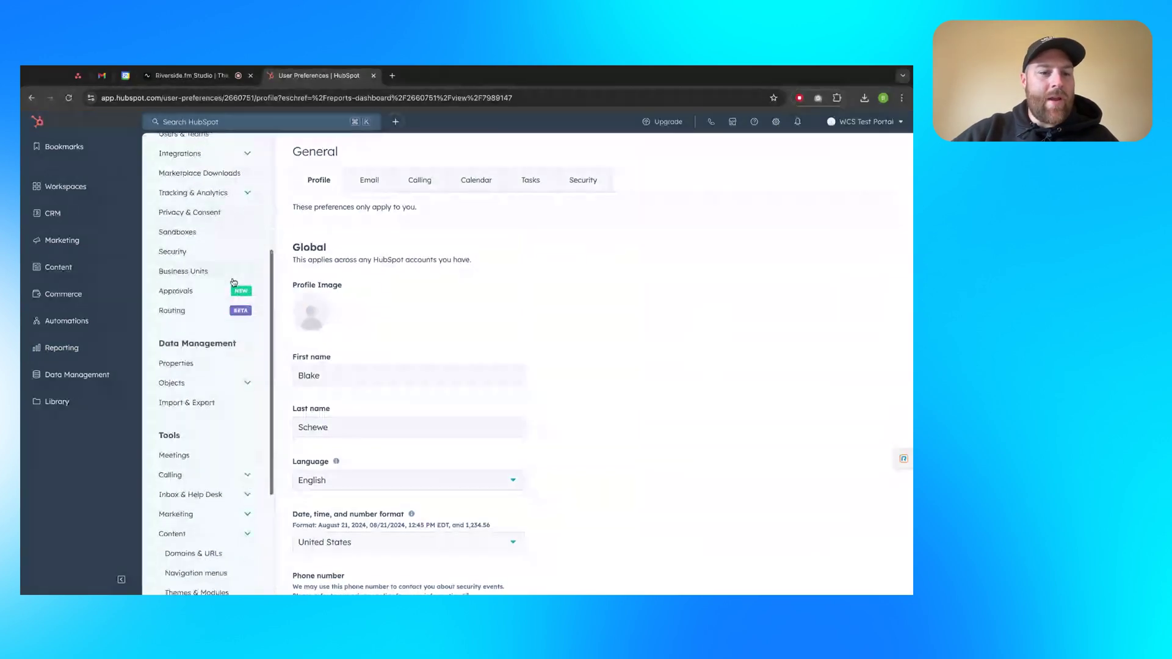
Expand the Content group under Tools in the settings sidebar to reveal Domains & URLs
scroll(230, 283, up, 3)
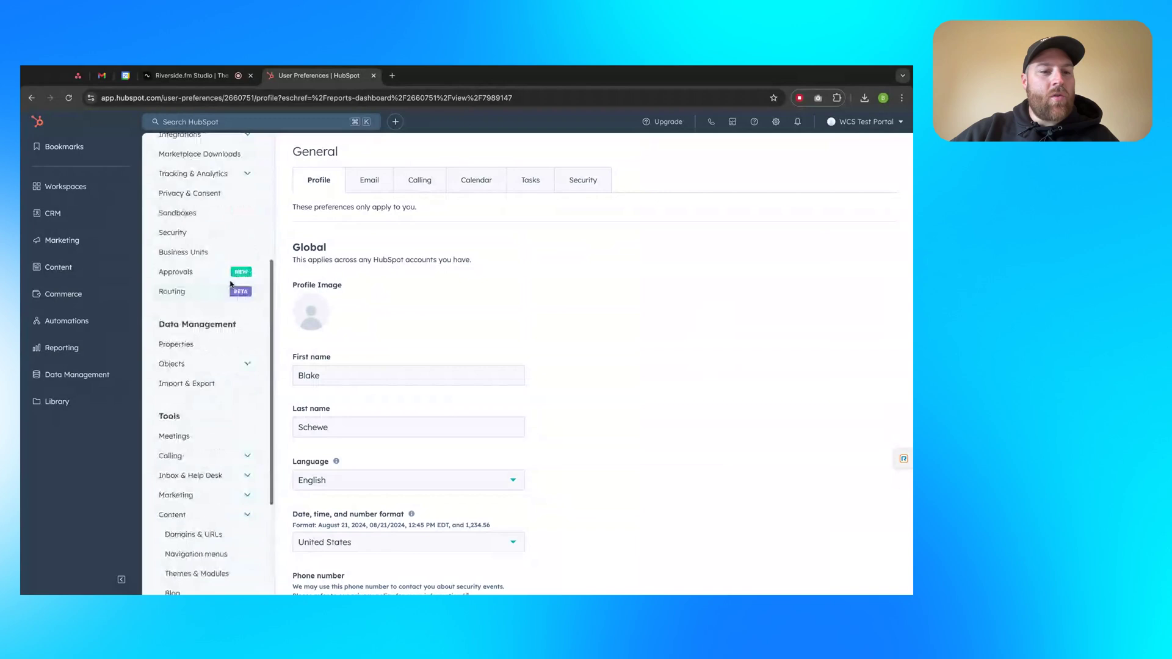
scroll(230, 282, down, 2)
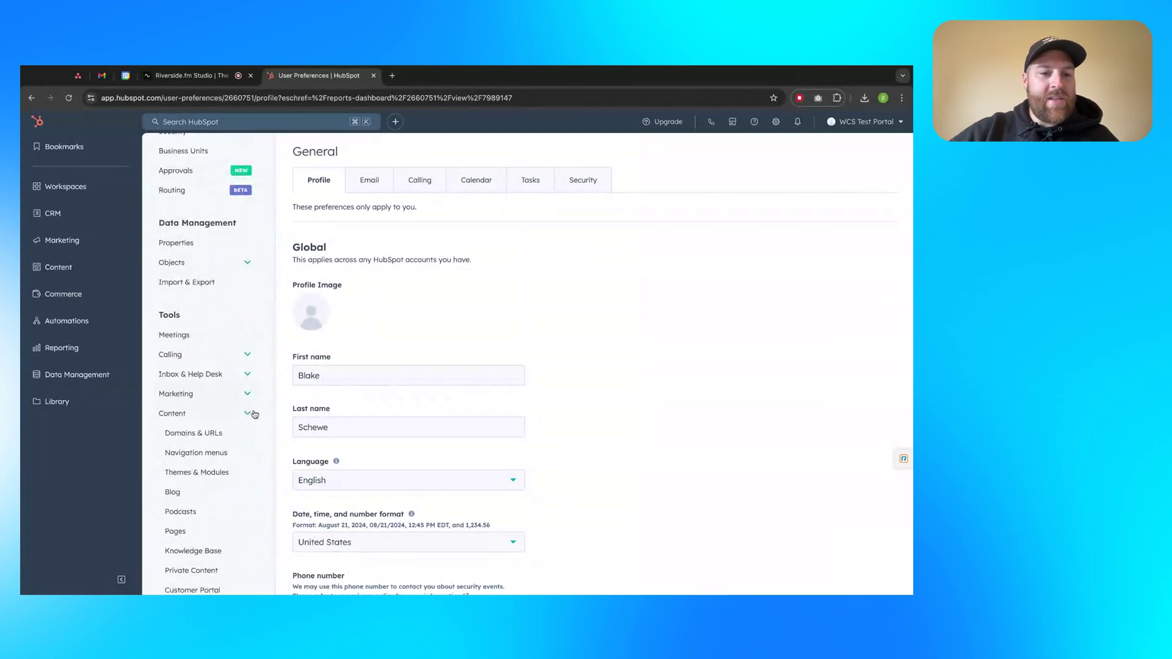
scroll(253, 415, up, 3)
scroll(247, 397, down, 1)
scroll(247, 398, up, 3)
scroll(247, 398, down, 4)
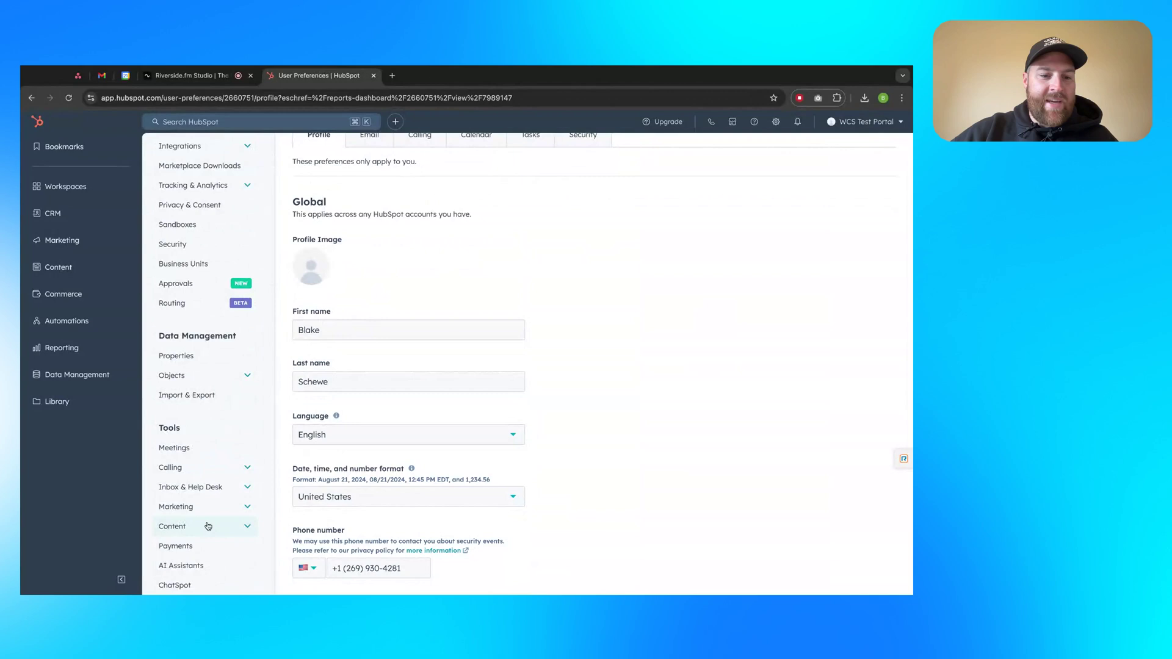
click(247, 527)
scroll(240, 497, down, 2)
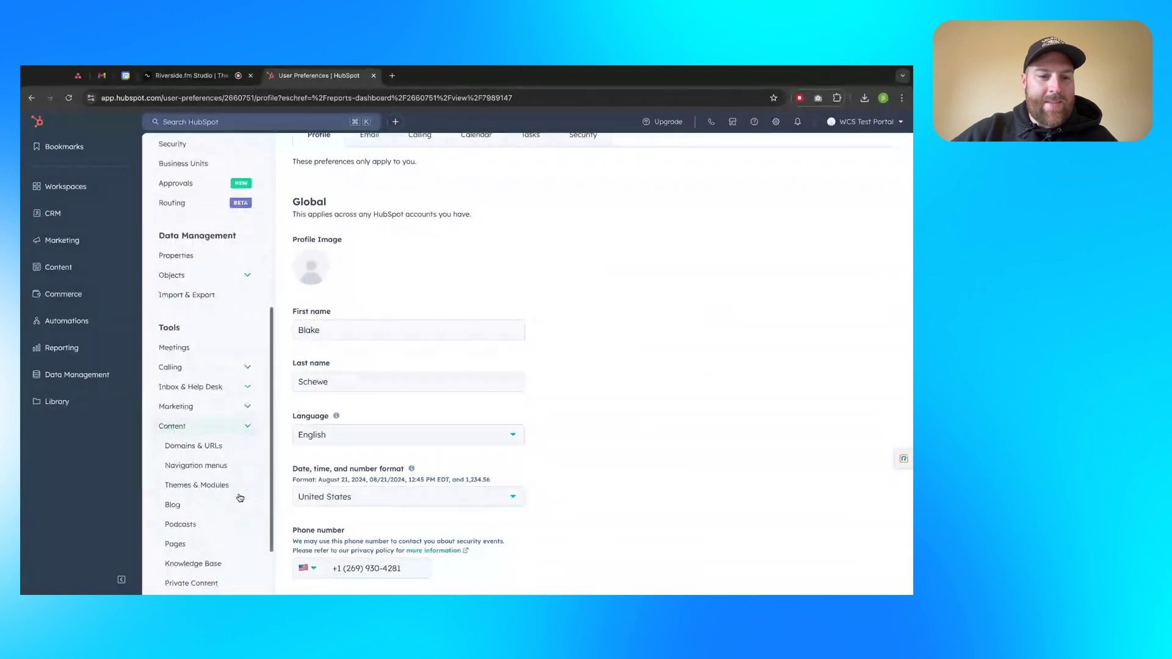
Open the Domains & URLs settings and highlight the Brand domains heading
click(217, 453)
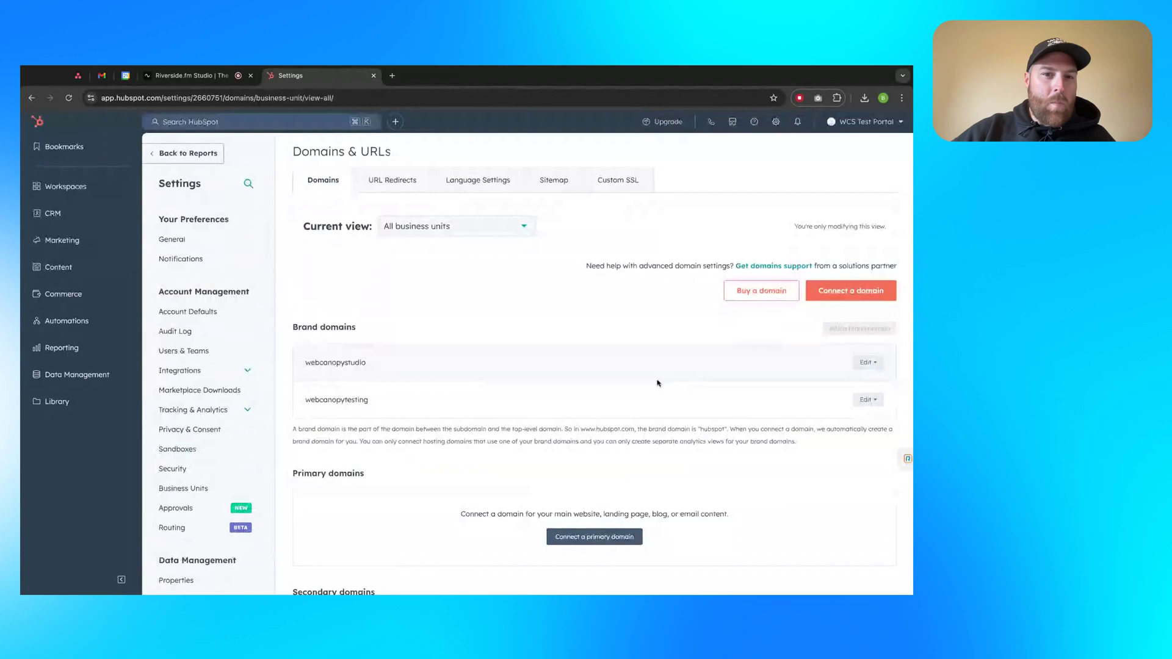
scroll(657, 383, up, 1)
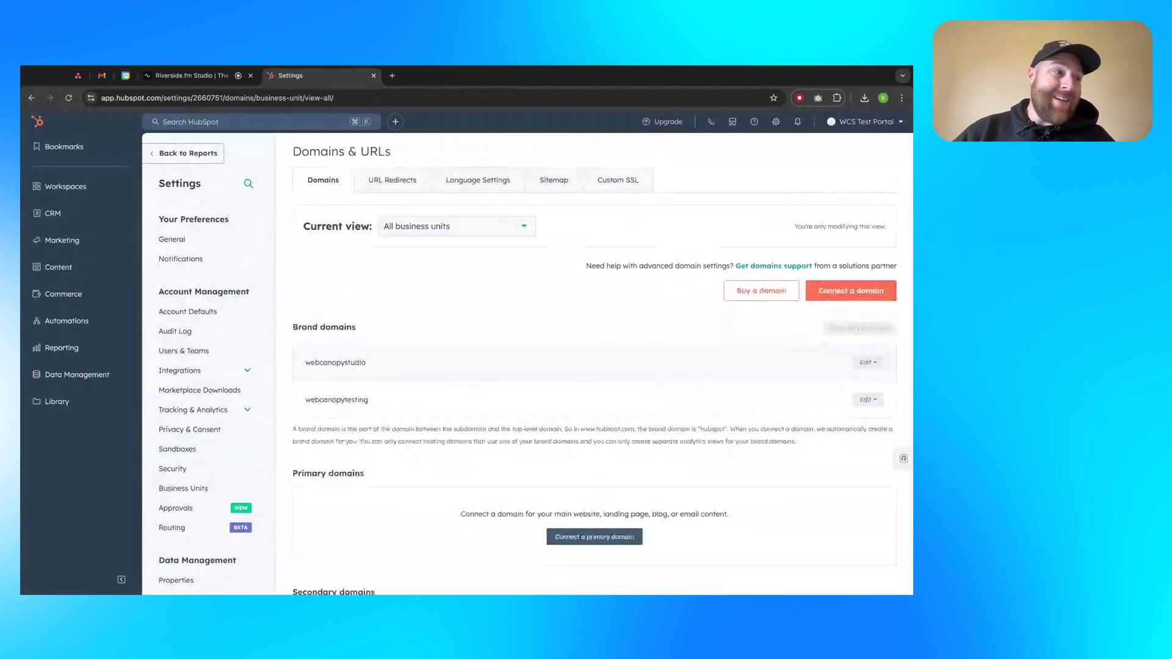
scroll(637, 395, down, 3)
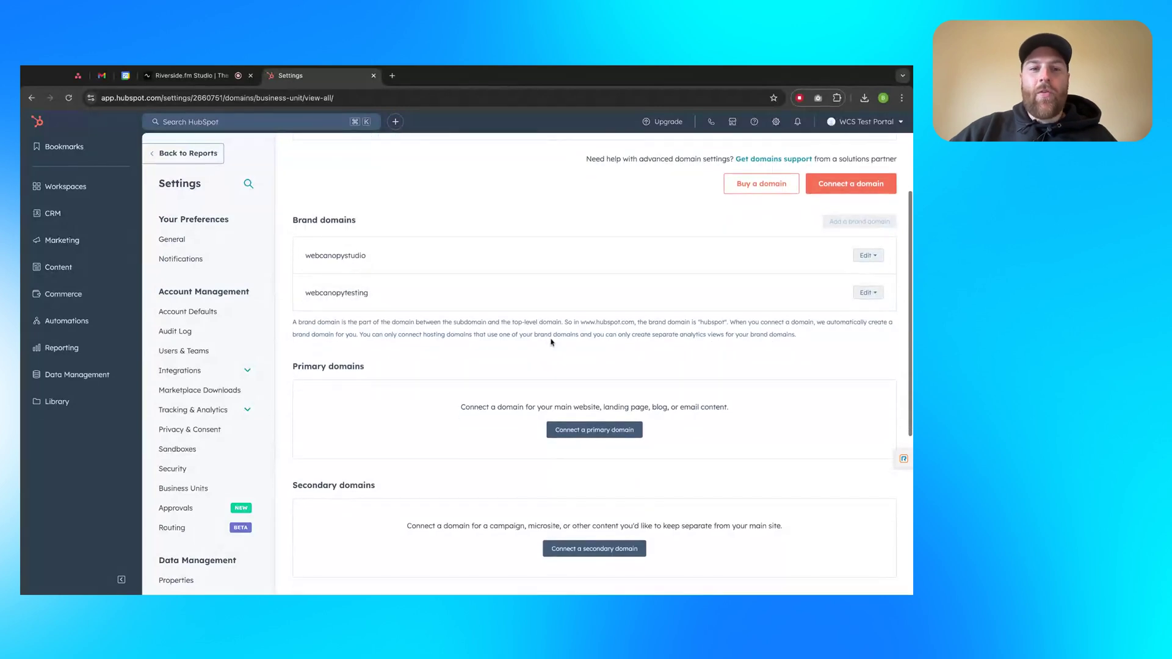
scroll(551, 343, down, 3)
scroll(551, 343, up, 5)
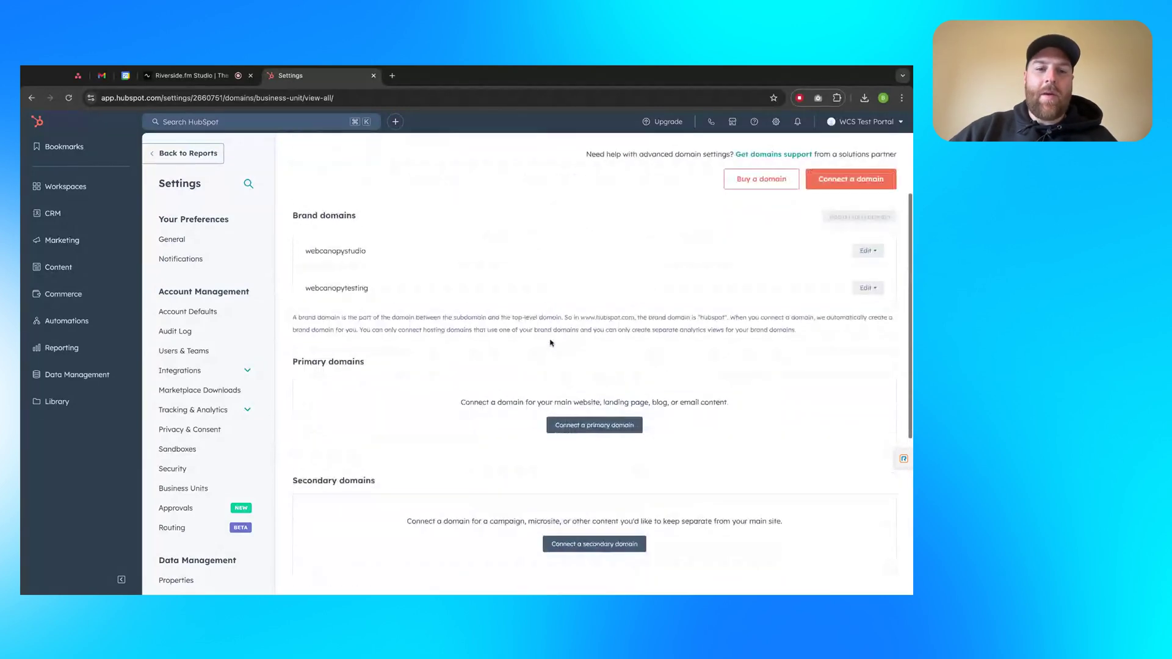
triple_click(341, 329)
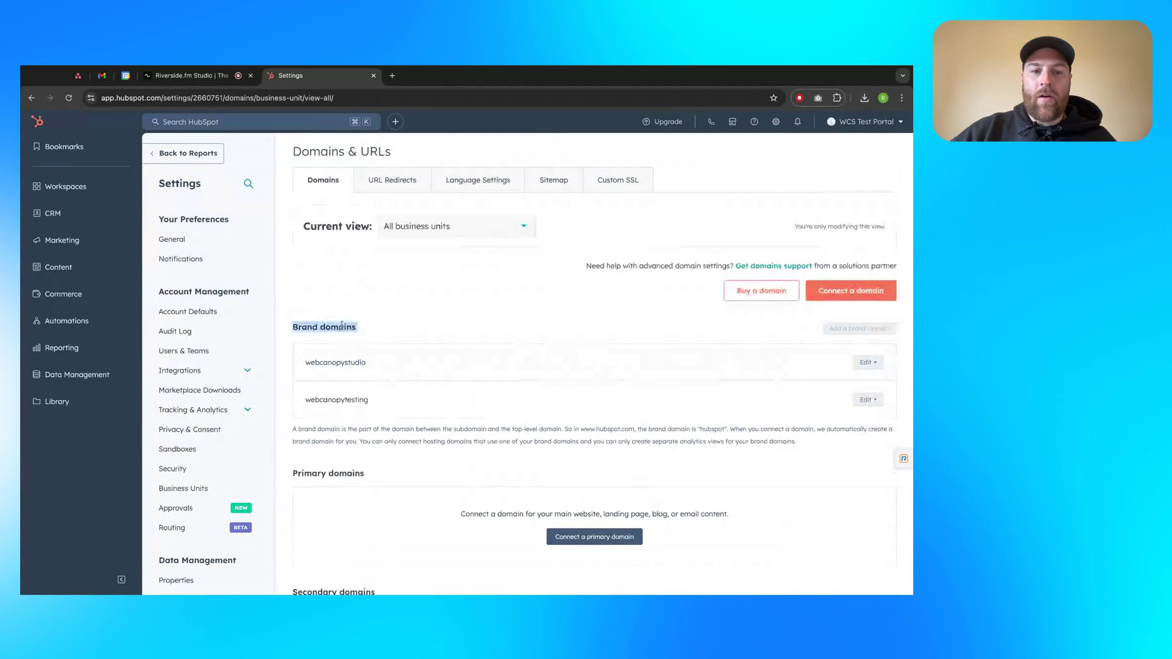
scroll(427, 339, down, 2)
Review the Primary and Email sending domains sections, highlighting their headings
double_click(309, 426)
scroll(366, 382, down, 5)
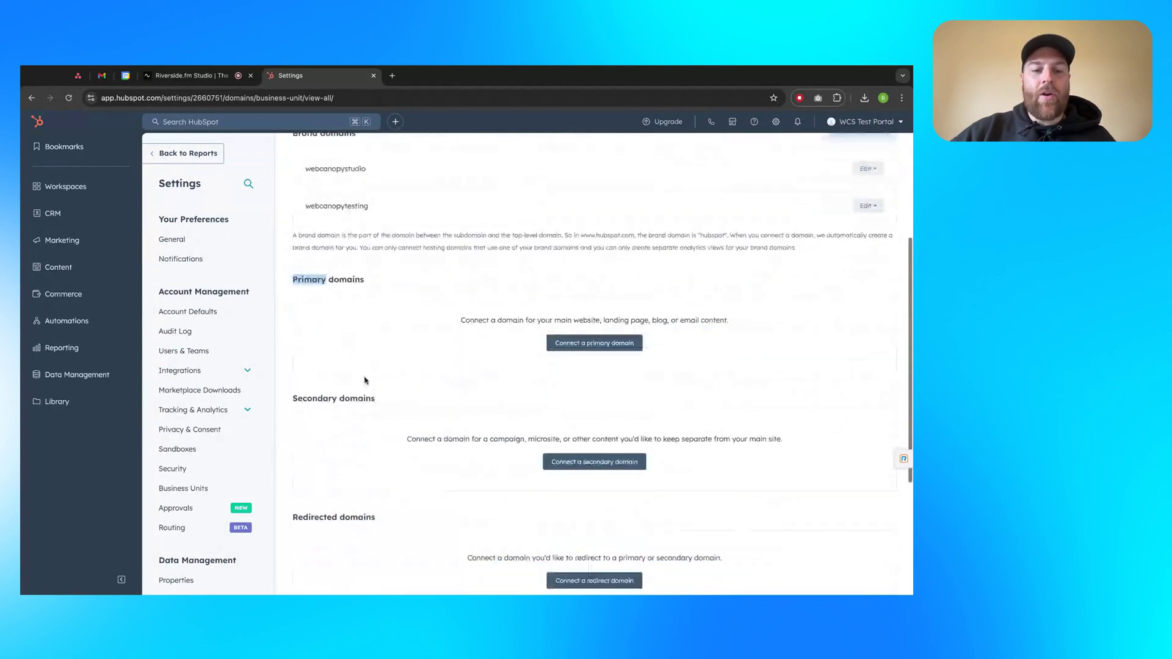
scroll(391, 383, down, 1)
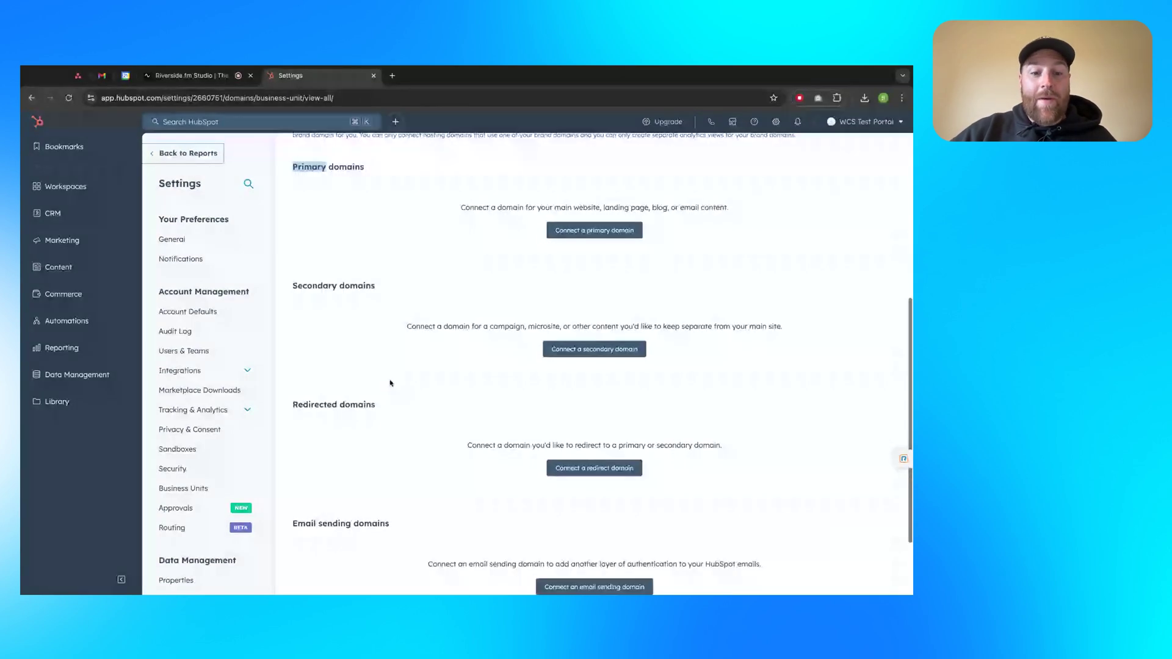
scroll(391, 383, down, 3)
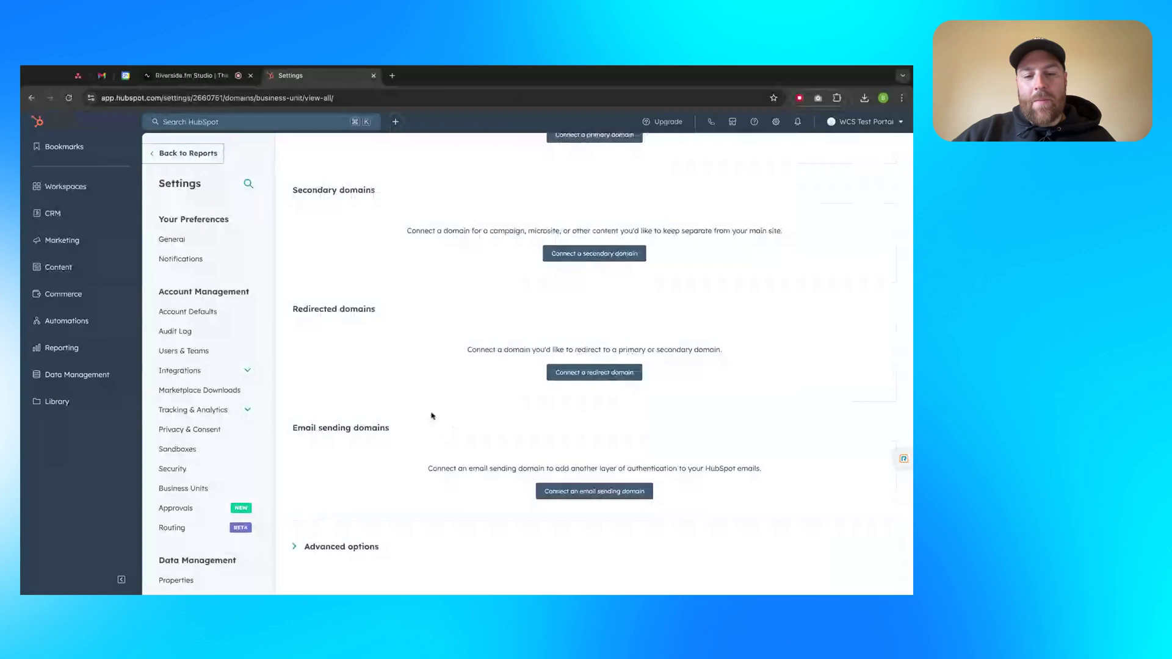
triple_click(364, 432)
click(520, 408)
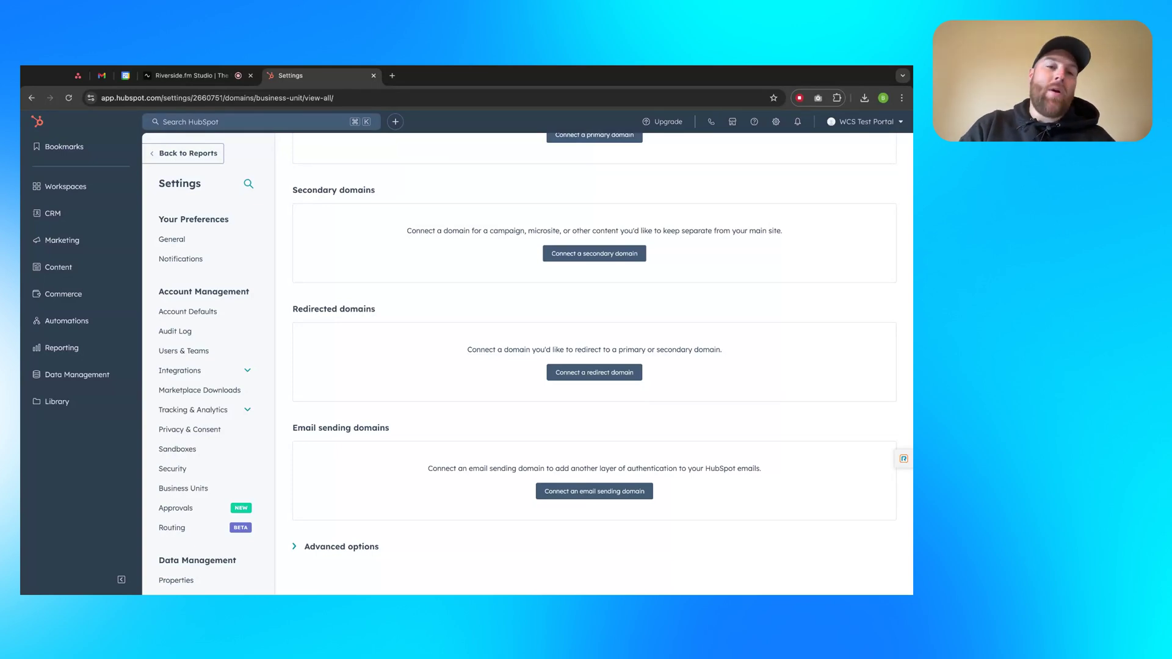
scroll(543, 380, up, 3)
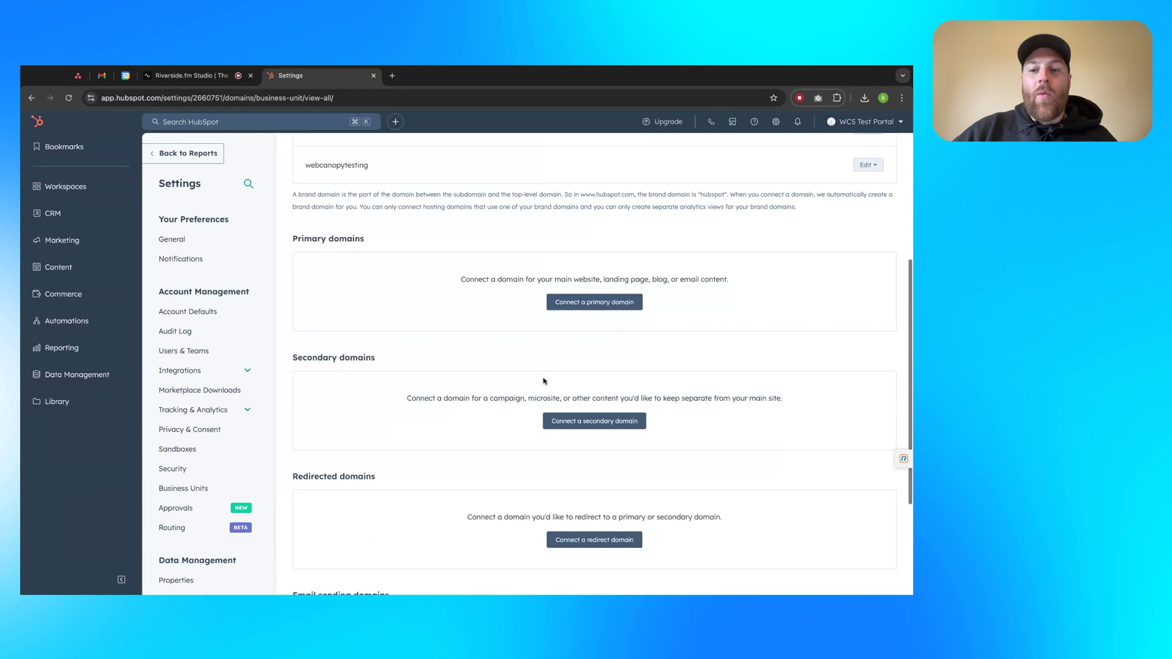
scroll(543, 380, up, 1)
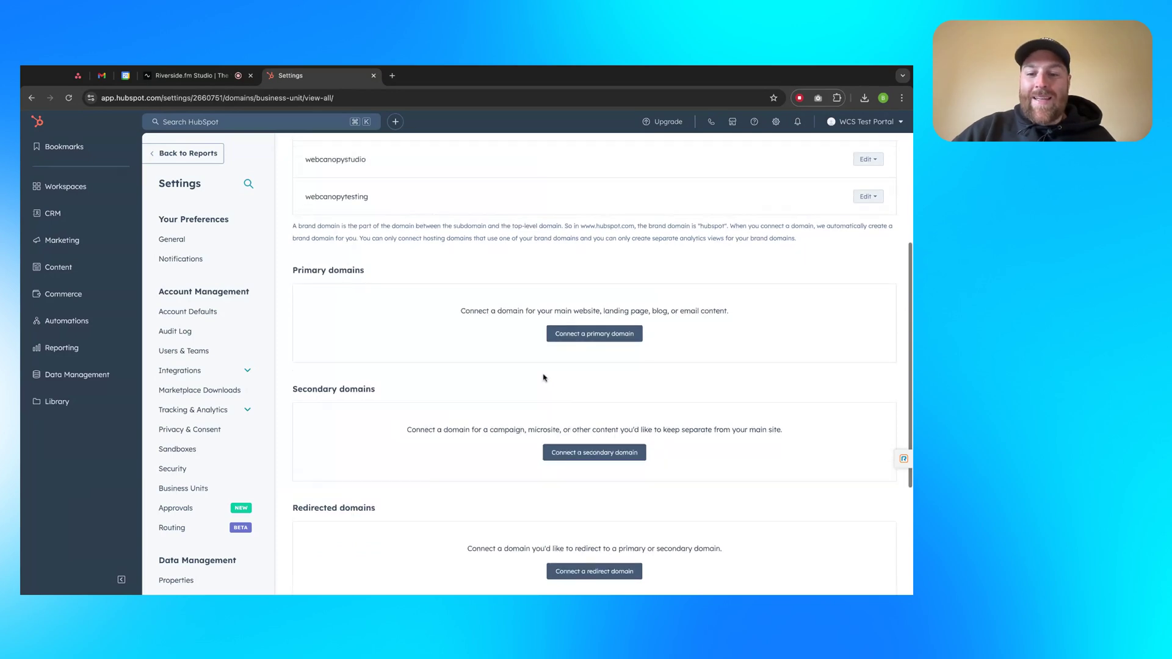
scroll(543, 378, up, 4)
scroll(544, 378, down, 7)
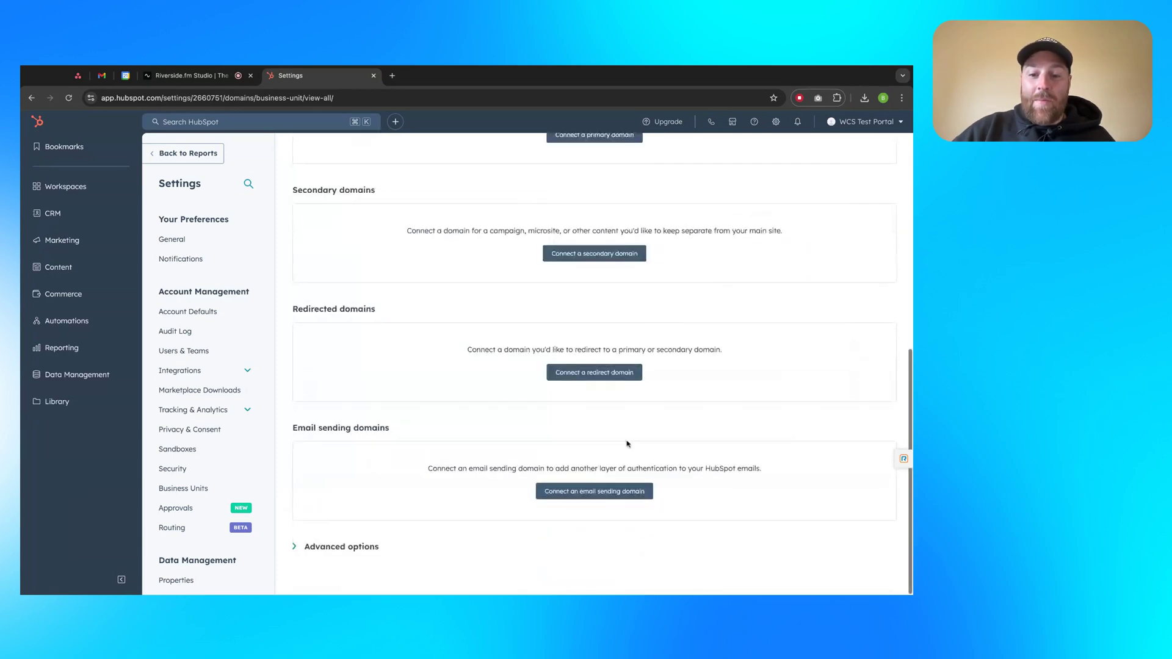
Start connecting an email sending domain and enter the marketing sender address on webcanopystudiotest.com
click(599, 494)
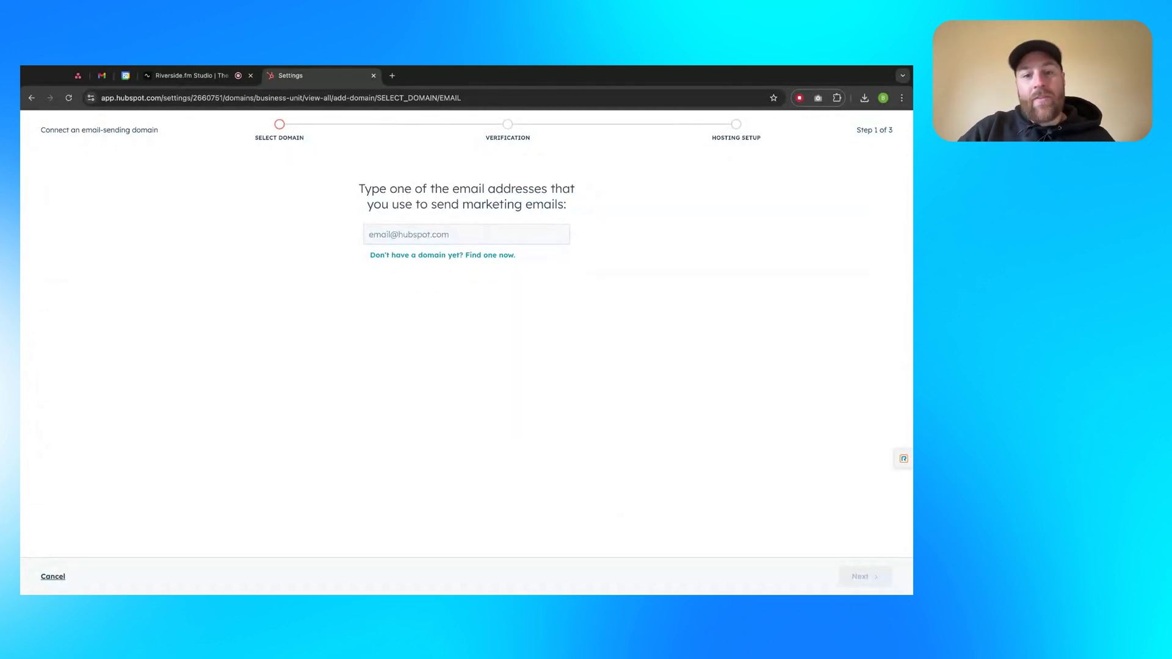
click(560, 235)
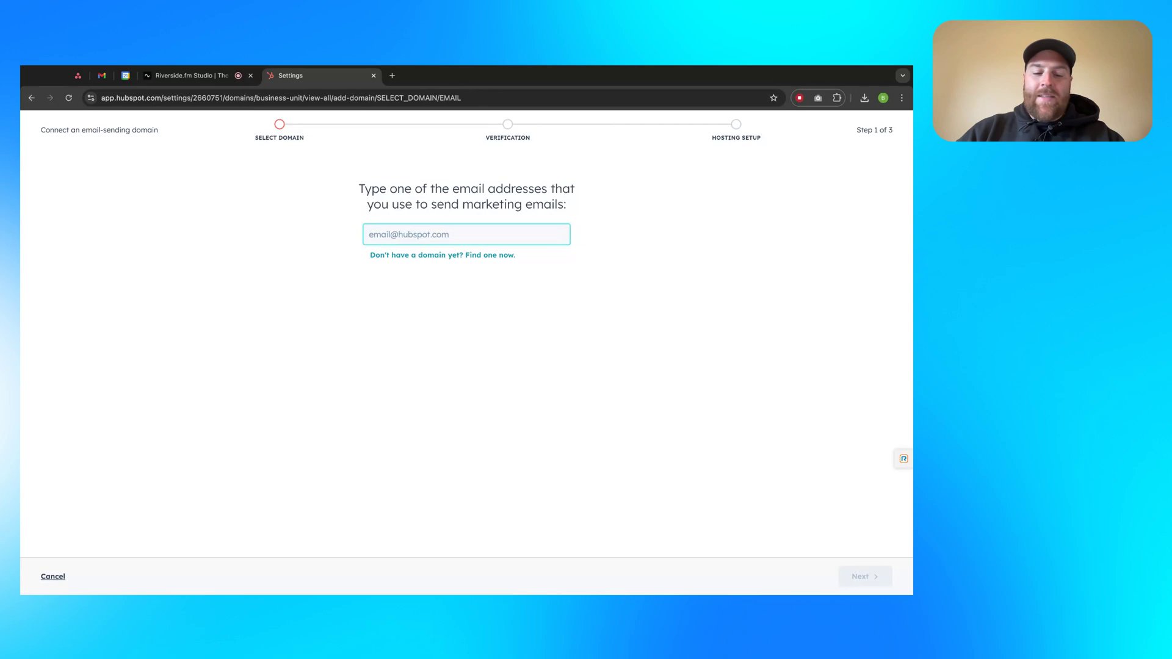
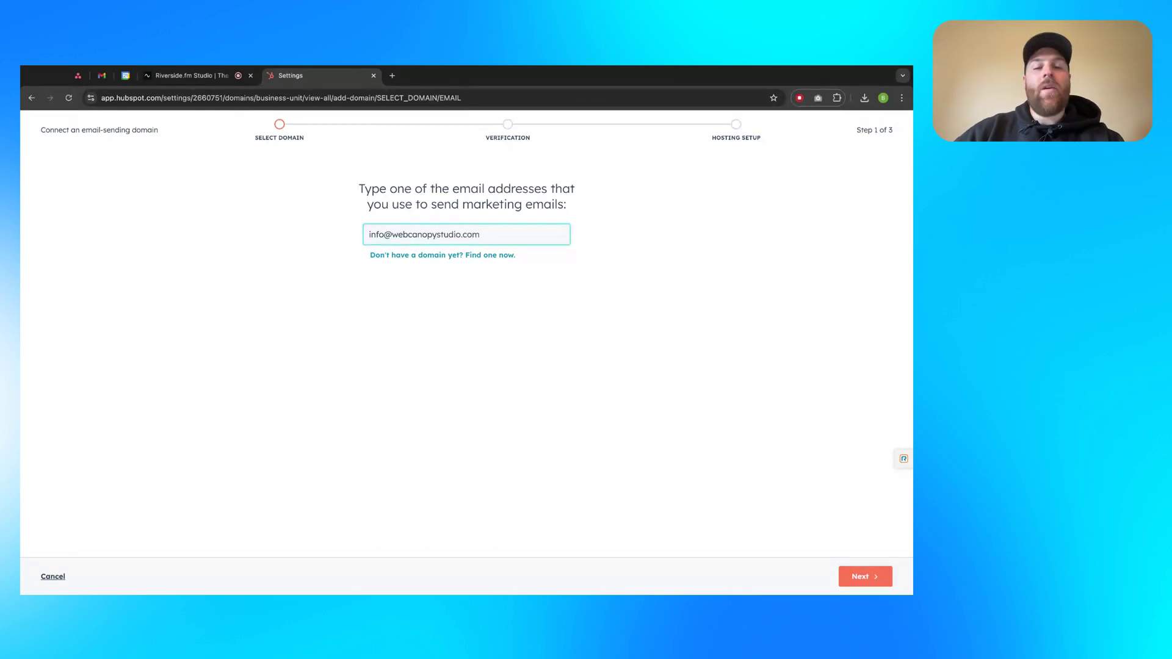
key(shift+Left)
key(shift+Left)
key(shift+Left)
key(shift+Left)
key(shift+Left)
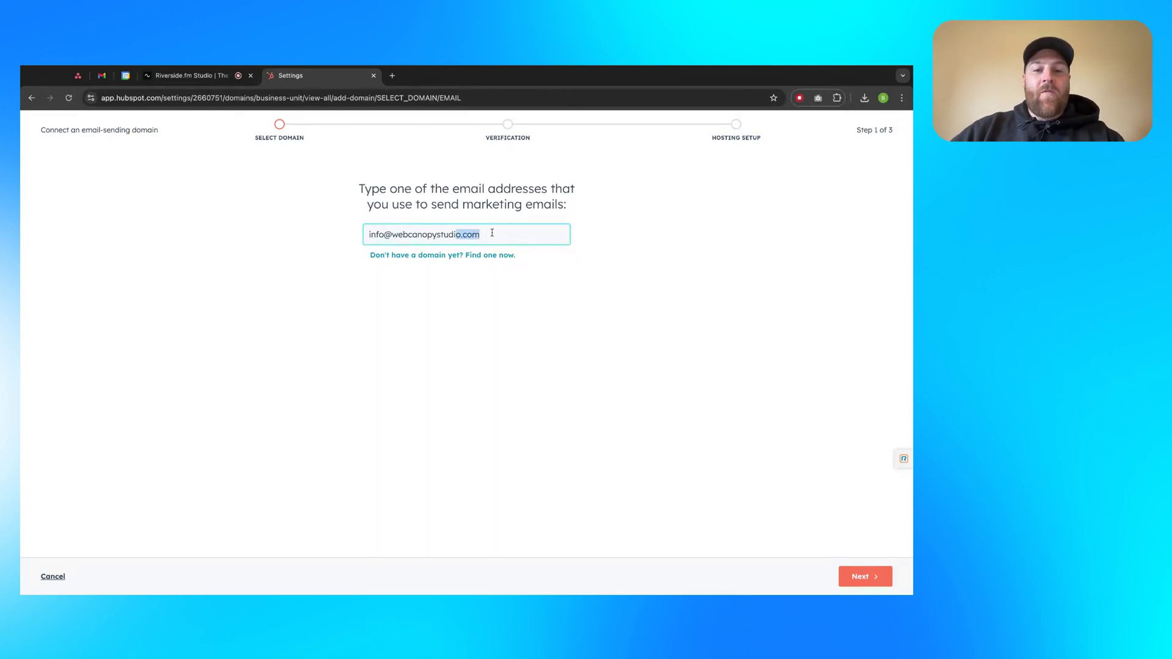
key(shift+Right)
key(shift+Left)
text(lo)
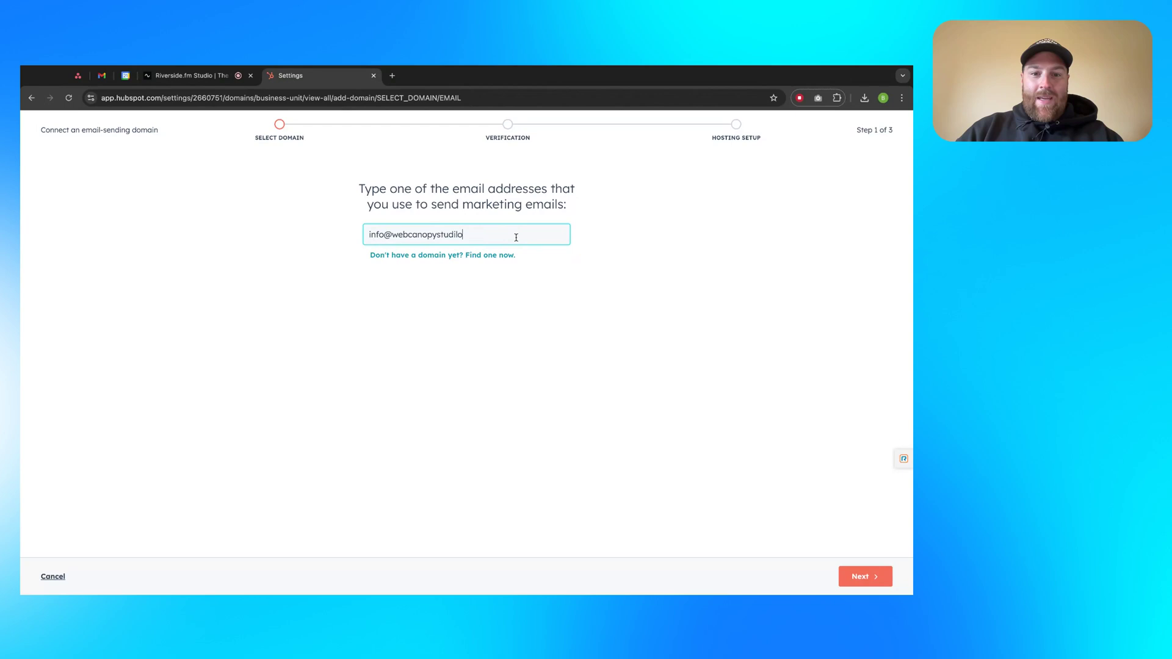
key(BackSpace)
key(BackSpace)
text(otest.com)
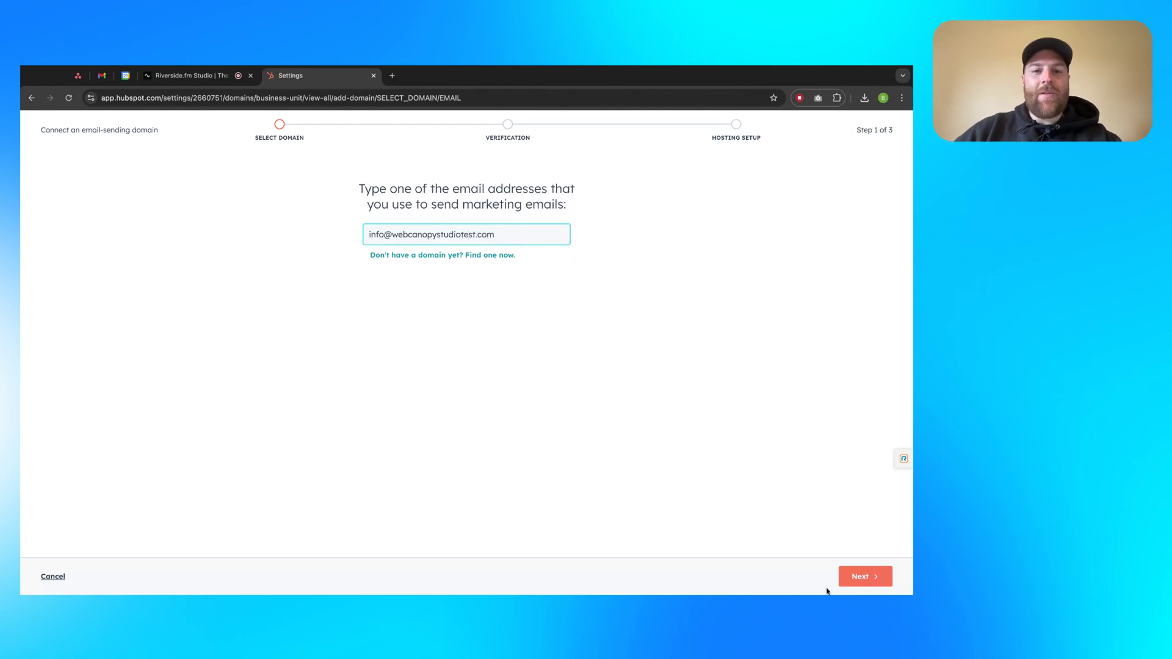
click(857, 581)
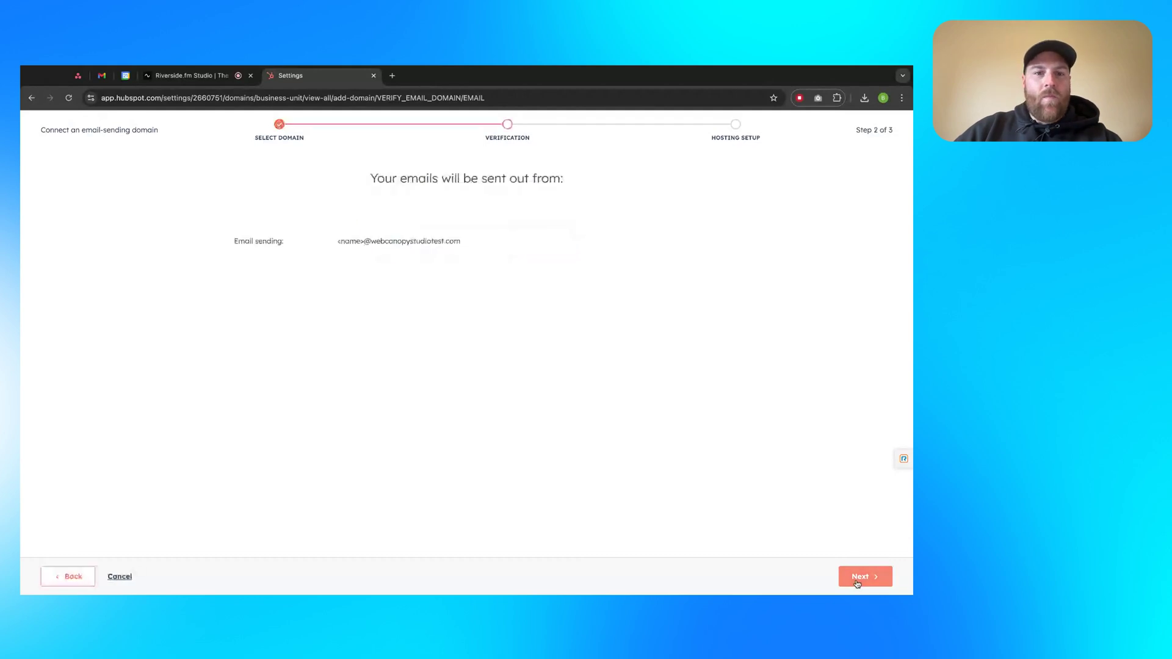
triple_click(479, 179)
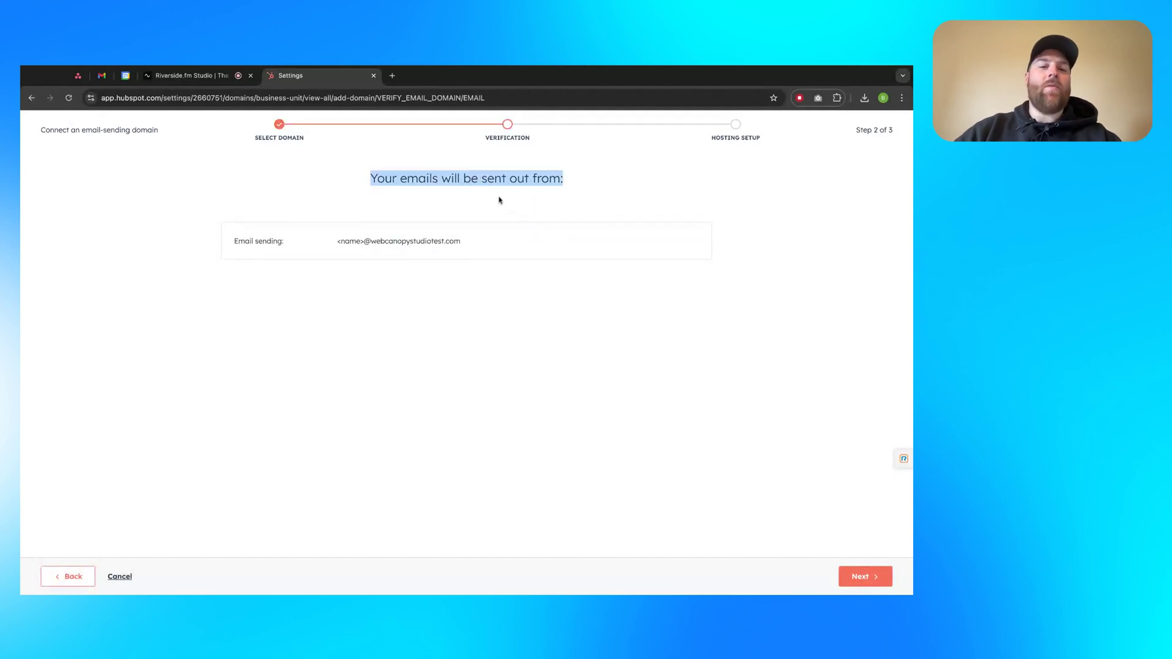
click(362, 242)
key(shift+Left)
key(shift+Left)
key(shift+Left)
key(shift+Left)
key(shift+Left)
key(shift+Left)
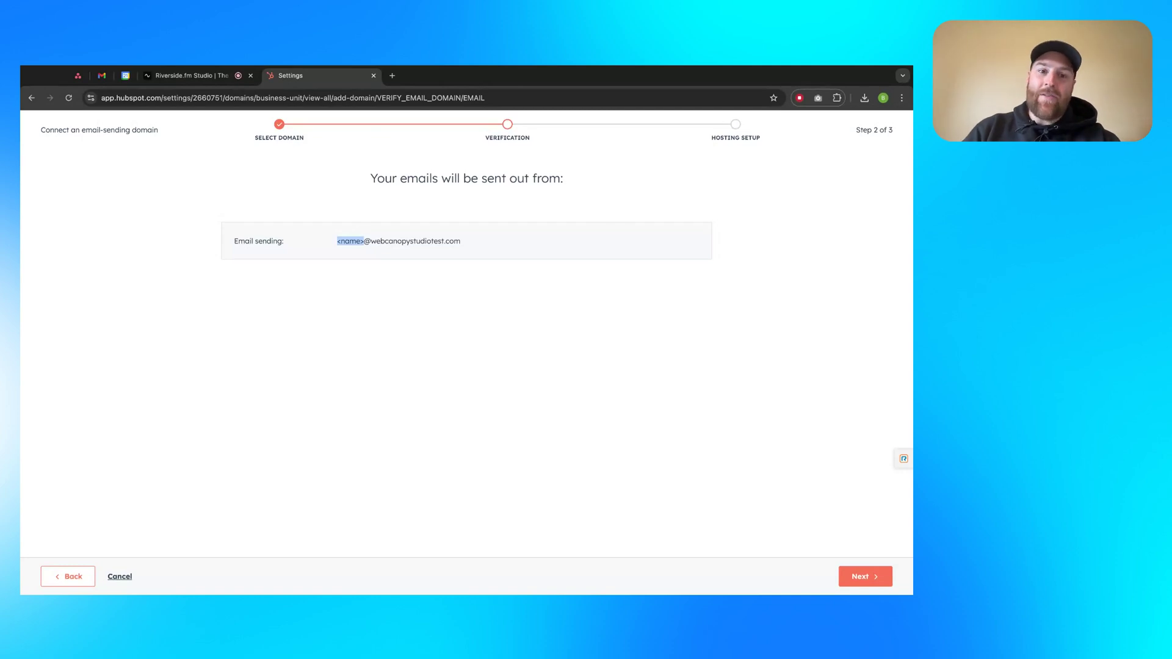
click(525, 293)
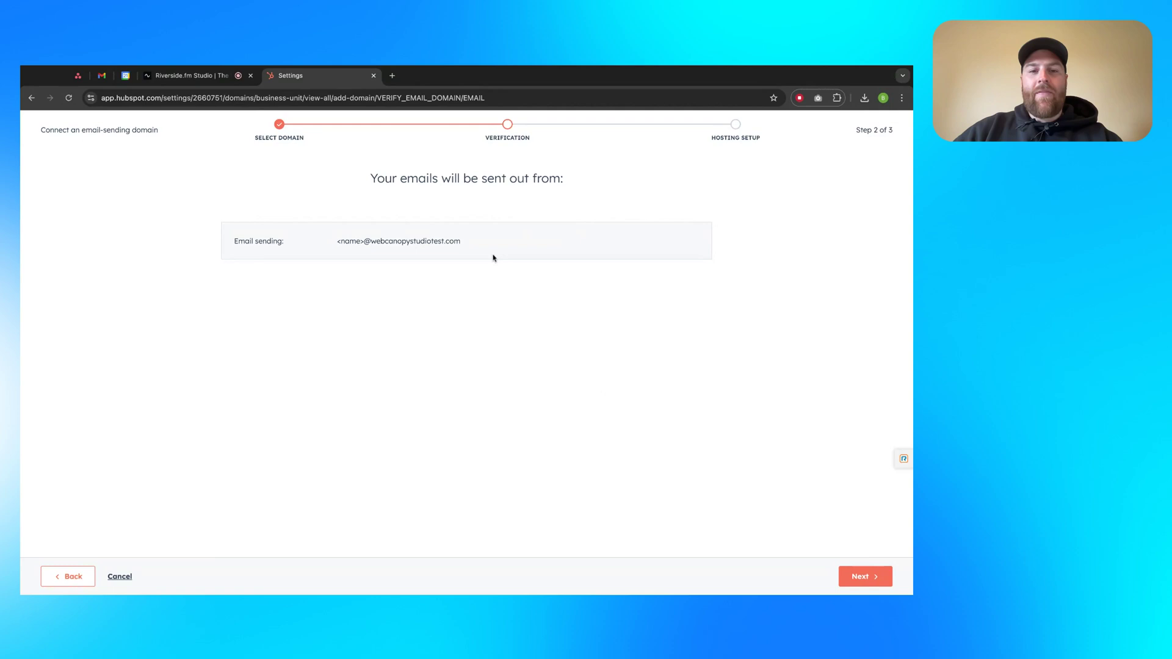
Continue to Hosting setup (step 3 of 3) and review the DKIM record table
click(870, 579)
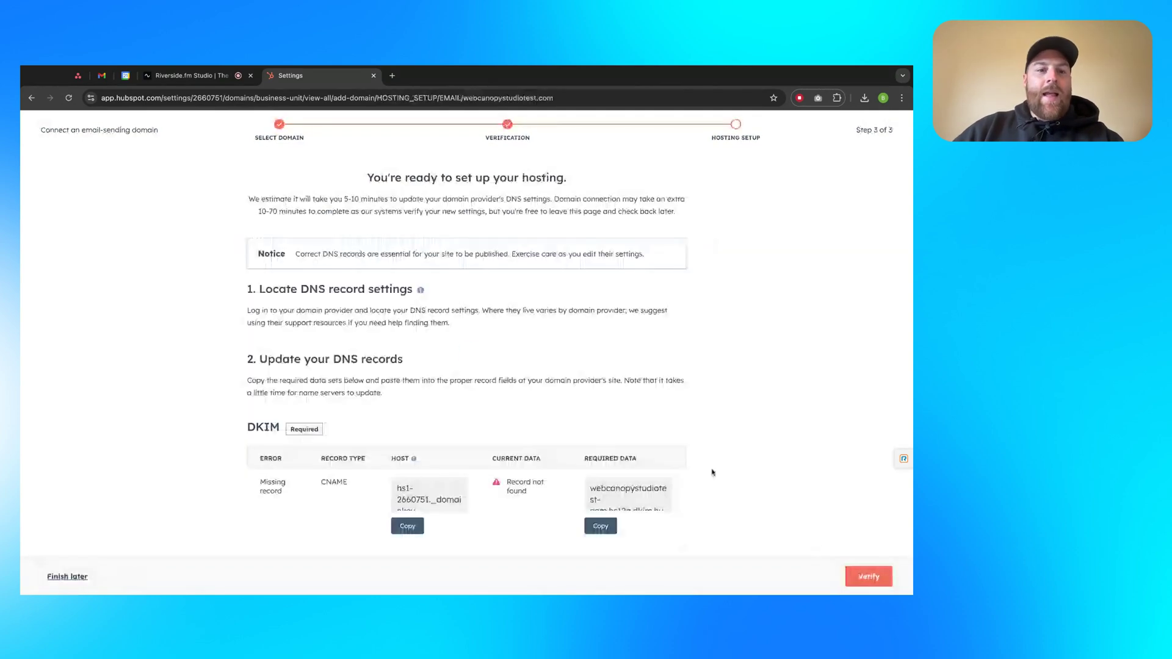
scroll(712, 473, down, 3)
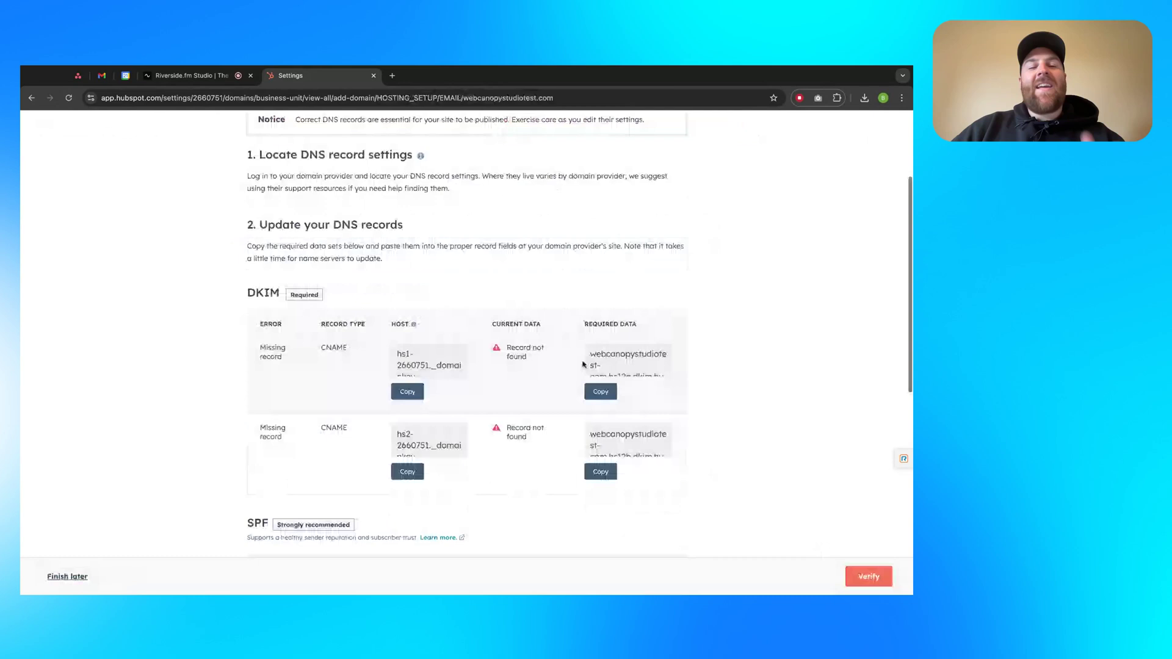
scroll(582, 365, up, 2)
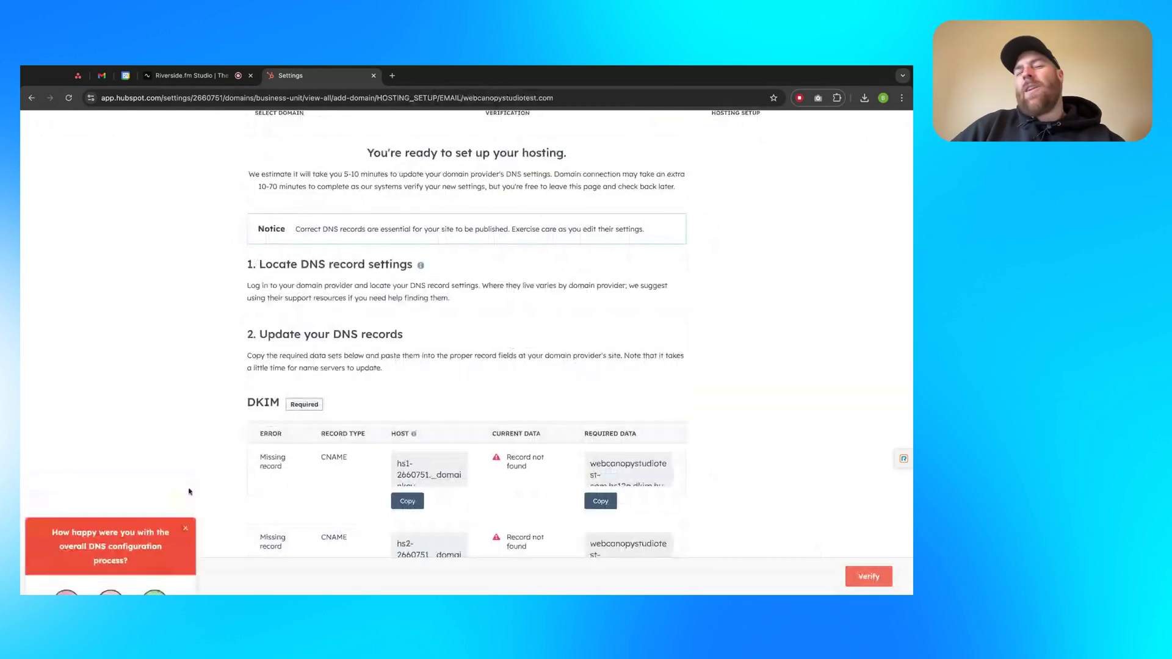
scroll(489, 376, up, 1)
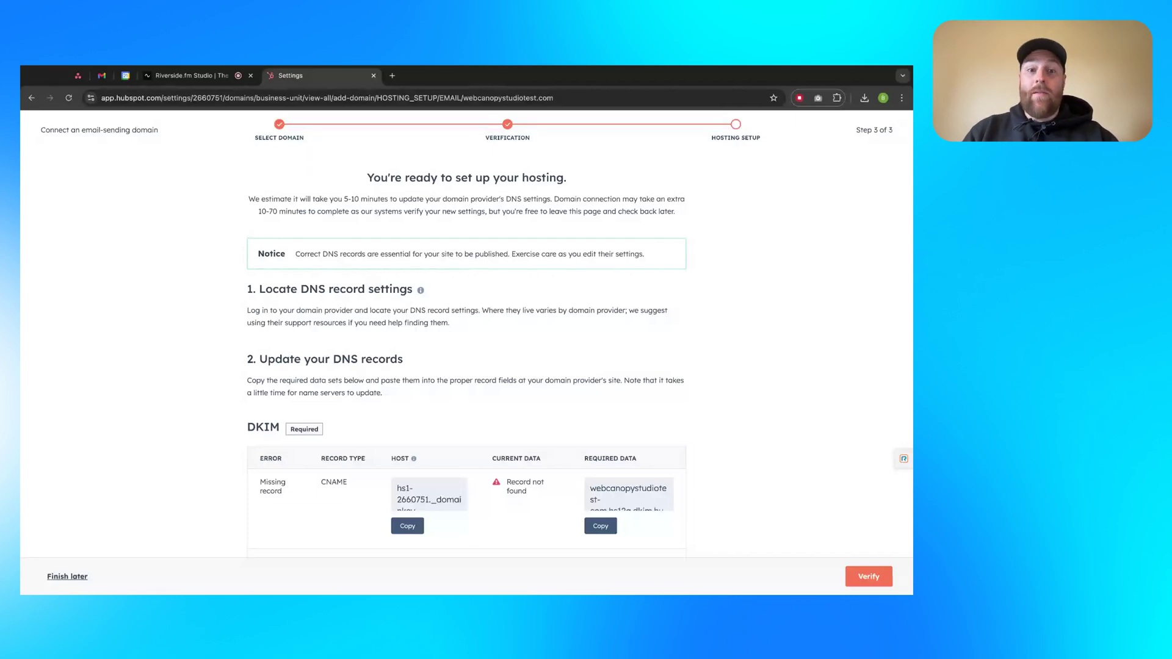
scroll(596, 351, down, 1)
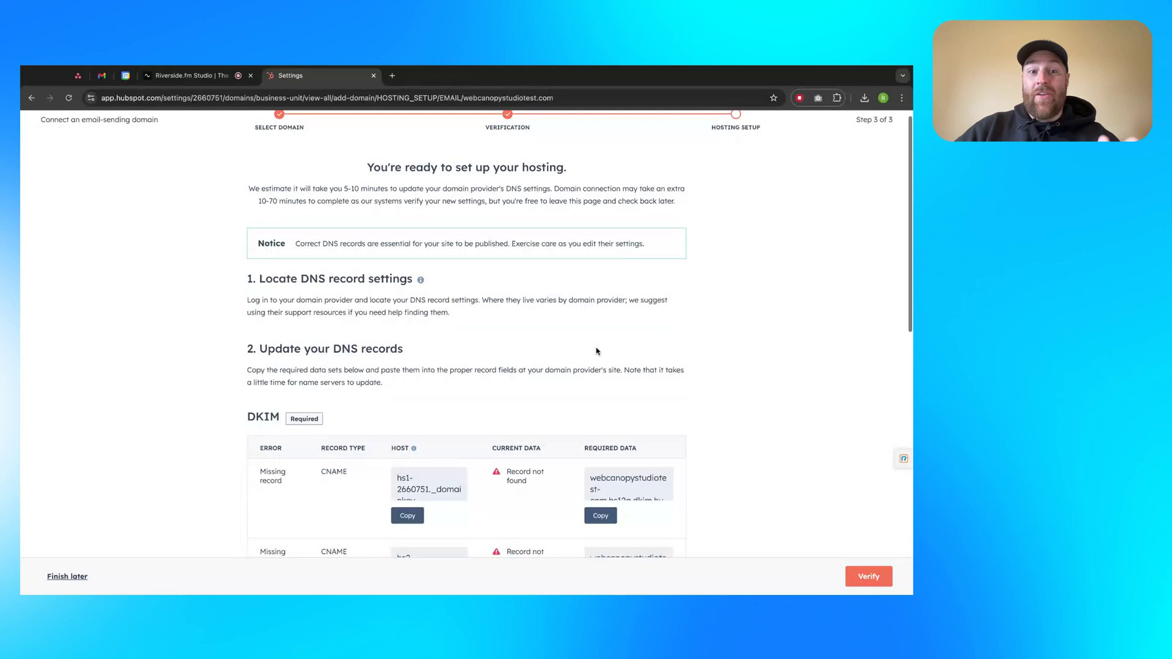
scroll(597, 351, down, 2)
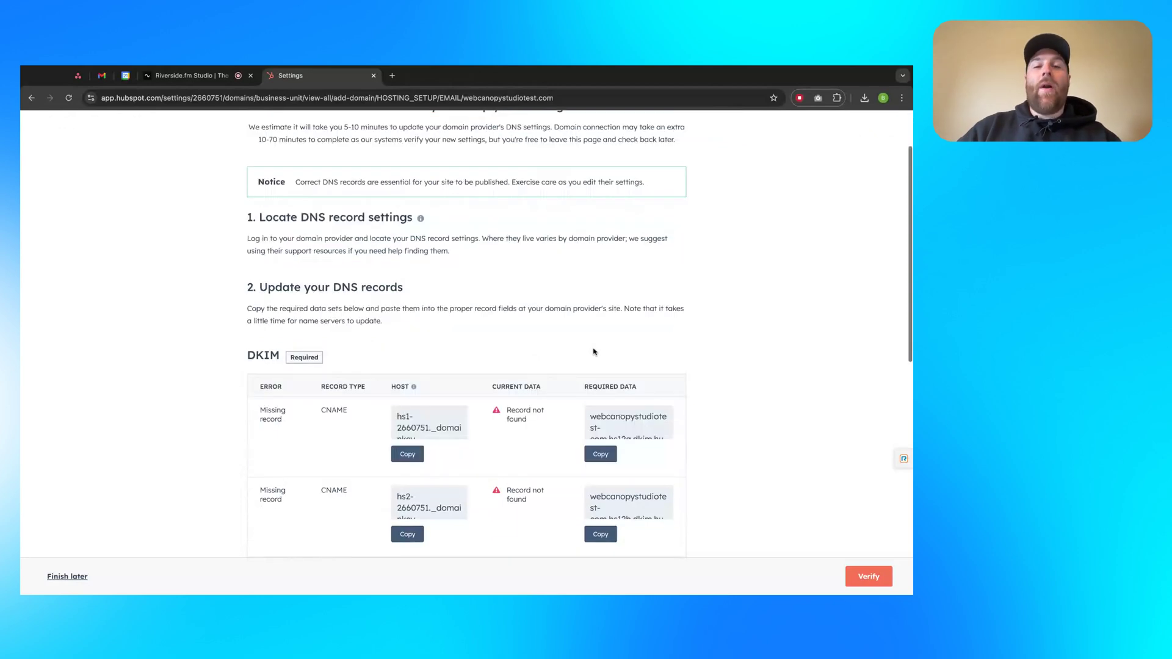
scroll(577, 330, up, 1)
scroll(575, 327, up, 2)
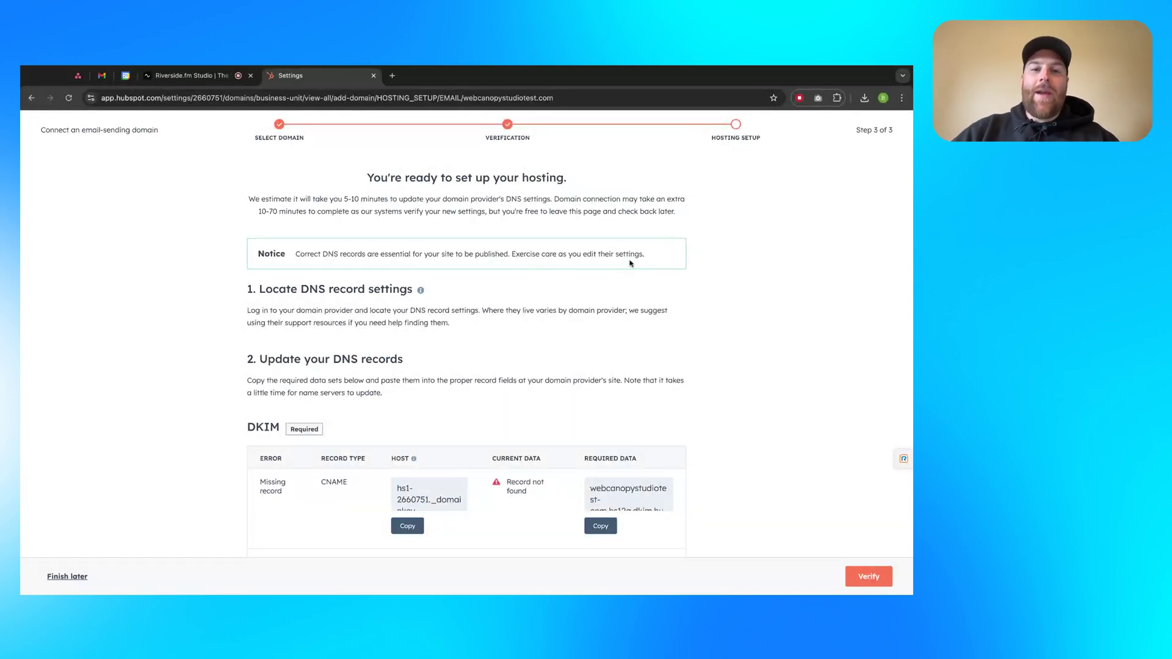
Scroll through the SPF and DMARC record tables, highlighting their section headings
scroll(631, 262, down, 2)
scroll(628, 269, up, 1)
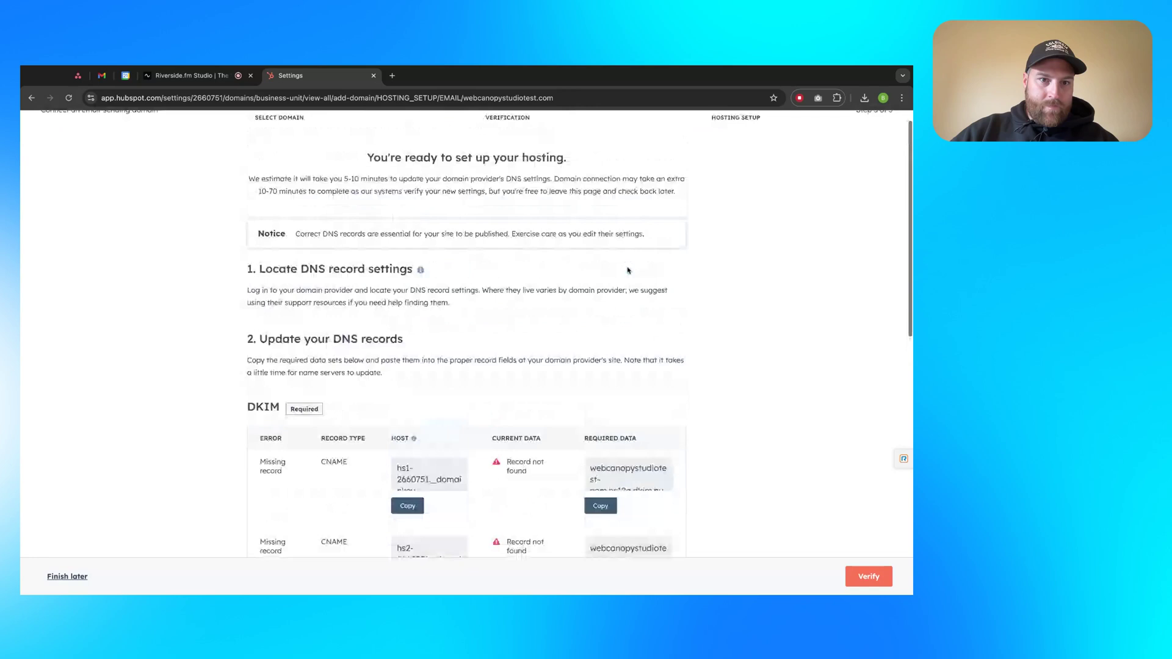
scroll(628, 269, up, 1)
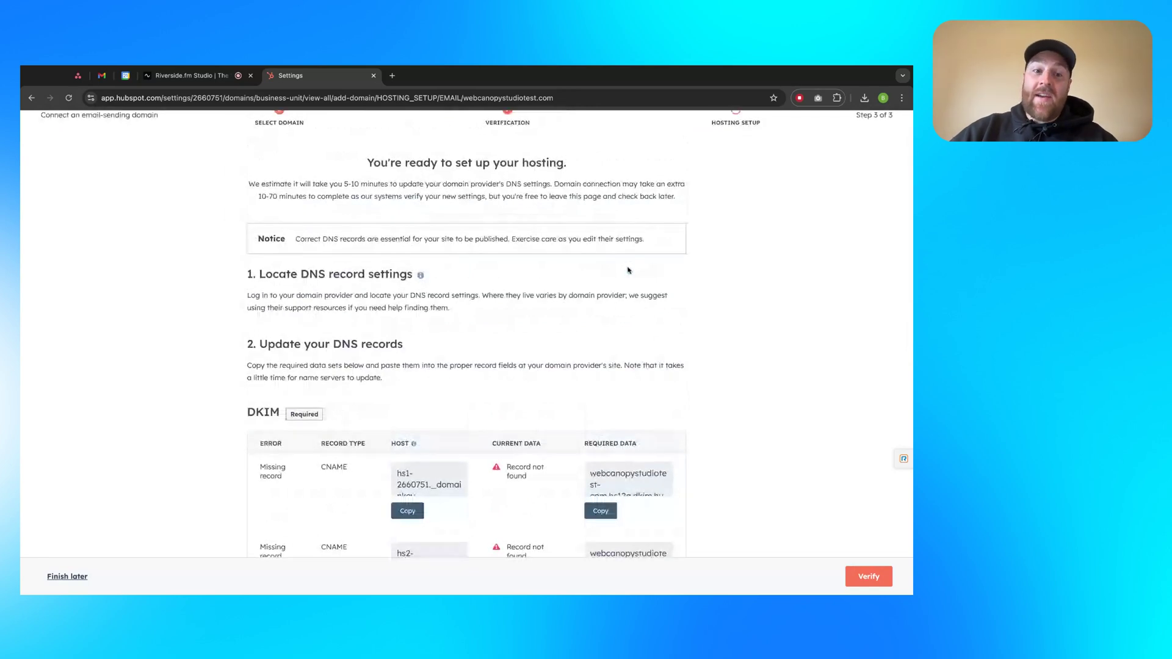
scroll(380, 232, down, 2)
scroll(345, 211, down, 2)
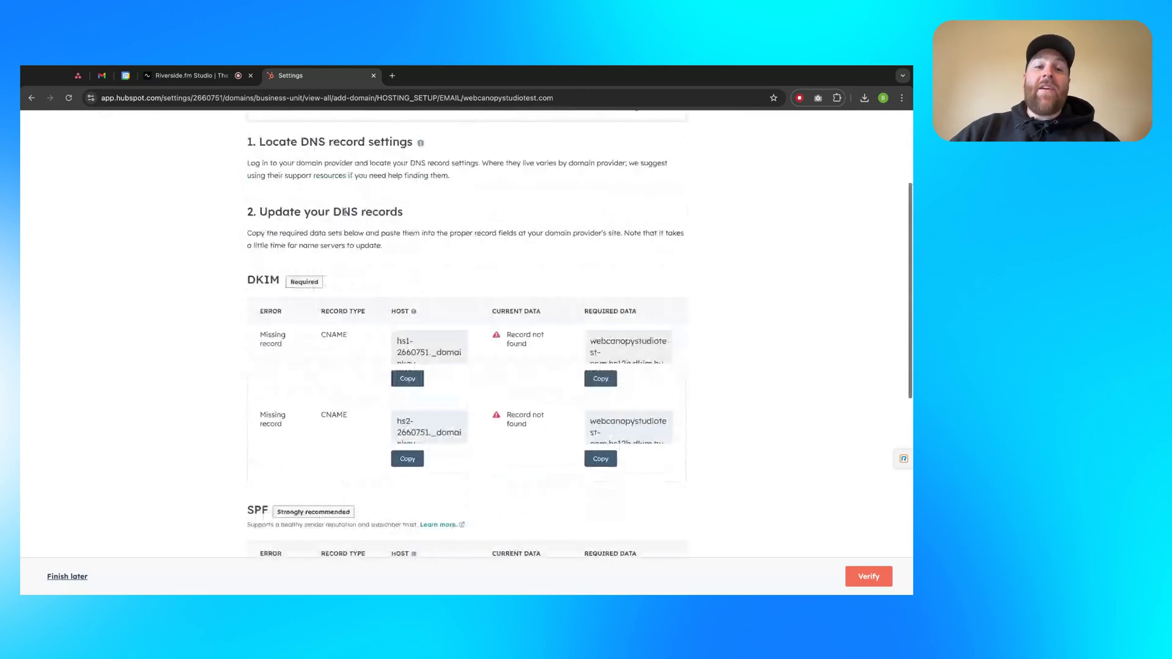
scroll(366, 210, down, 2)
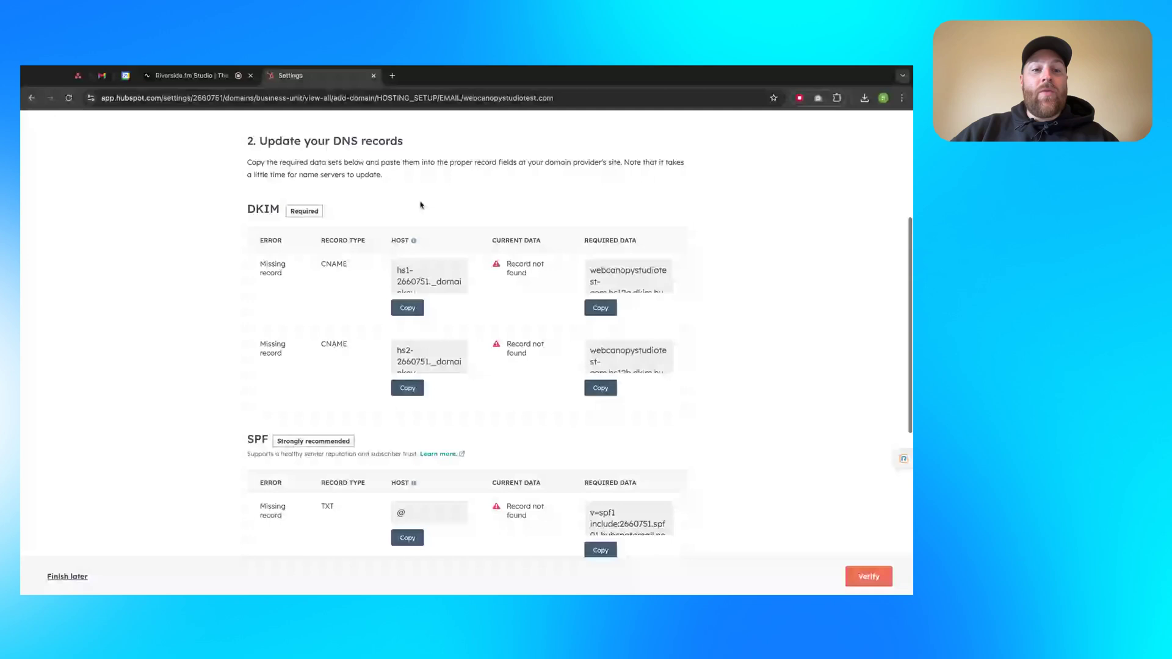
scroll(257, 215, down, 1)
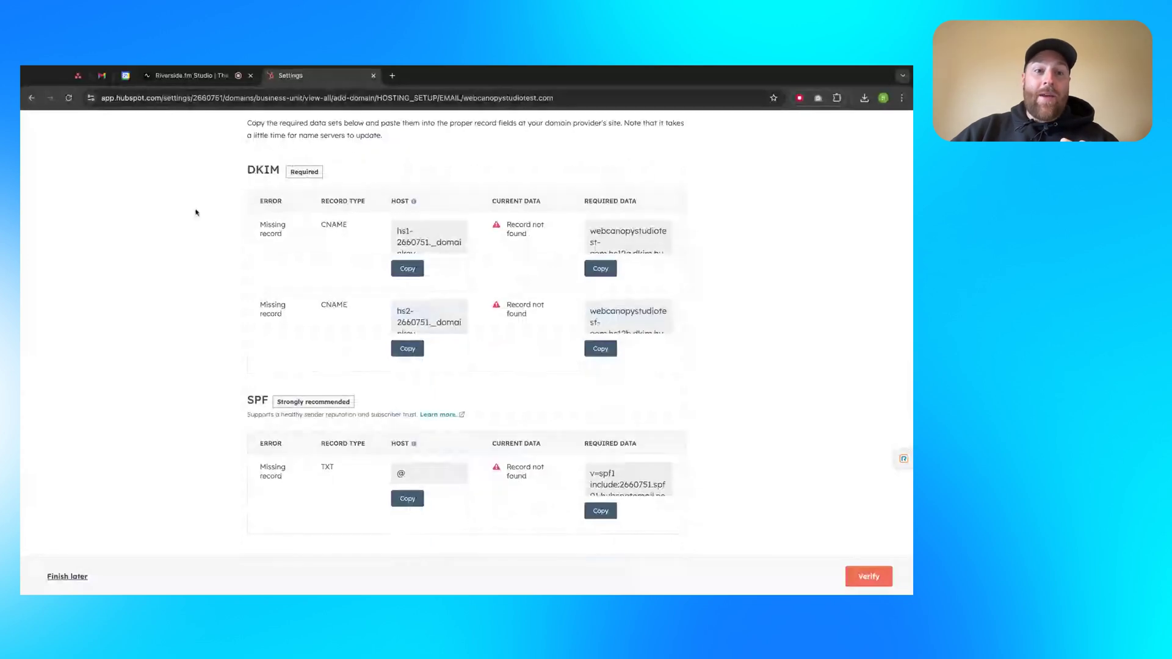
scroll(343, 196, down, 1)
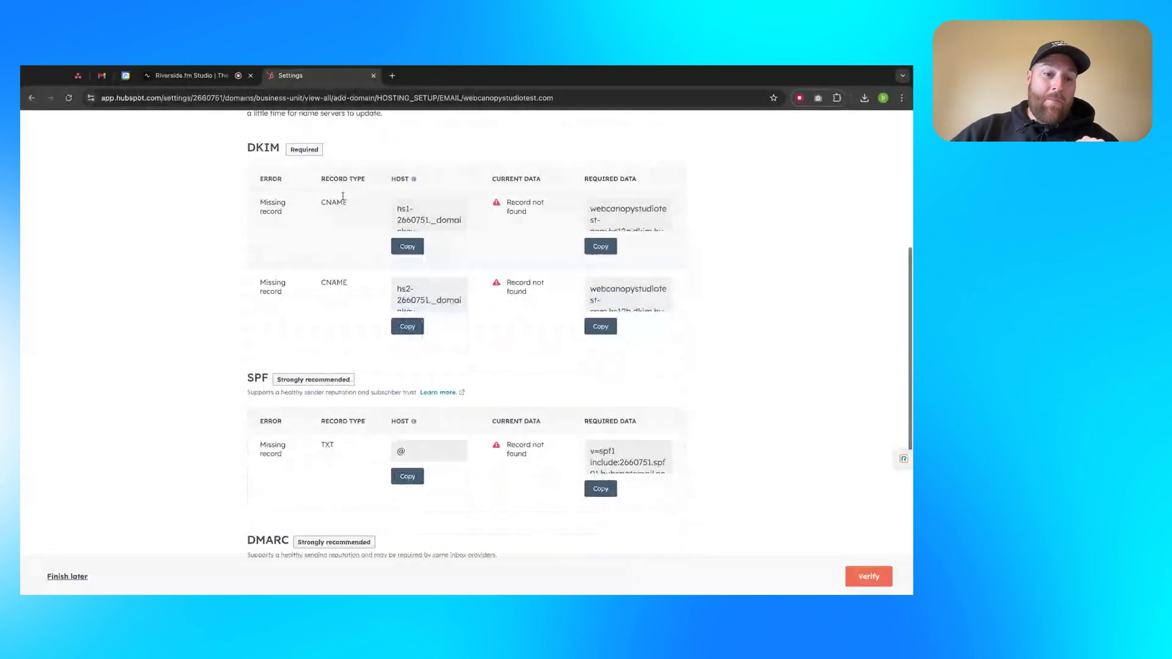
scroll(274, 232, down, 1)
scroll(232, 275, down, 1)
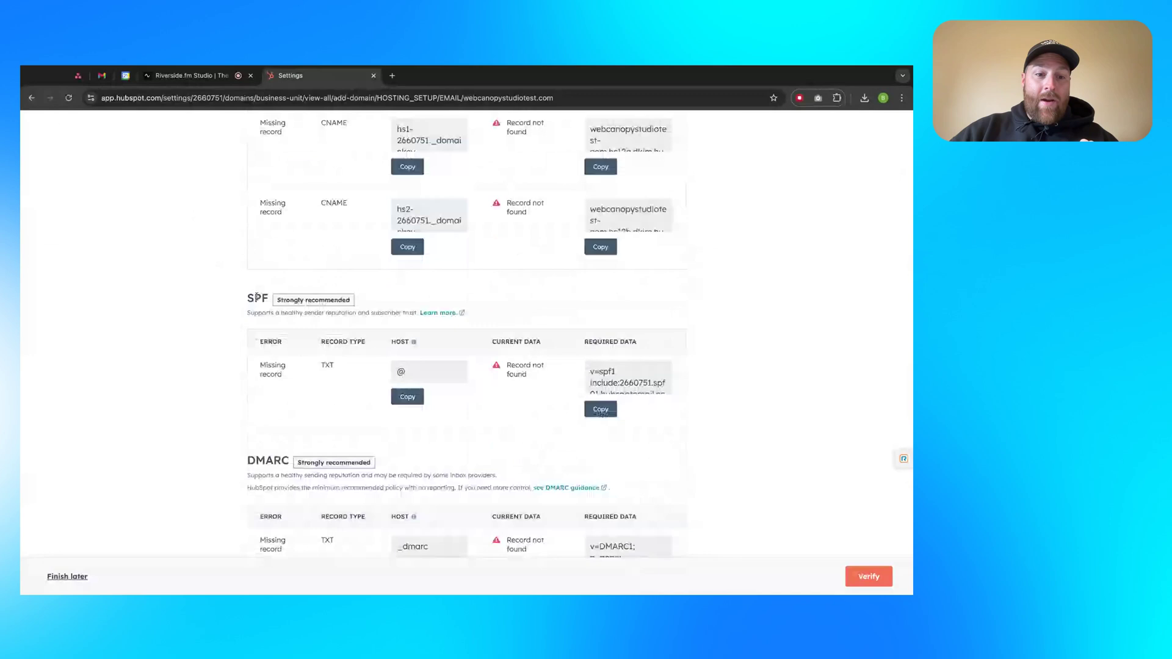
double_click(257, 298)
scroll(267, 356, down, 2)
double_click(268, 367)
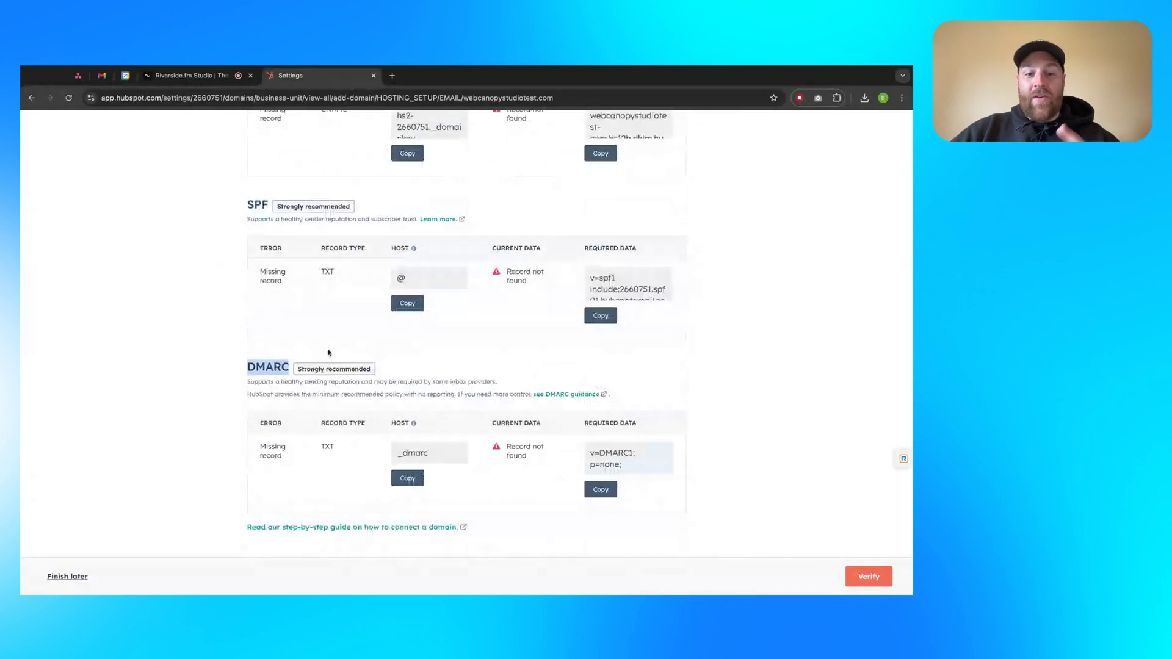
scroll(510, 366, up, 6)
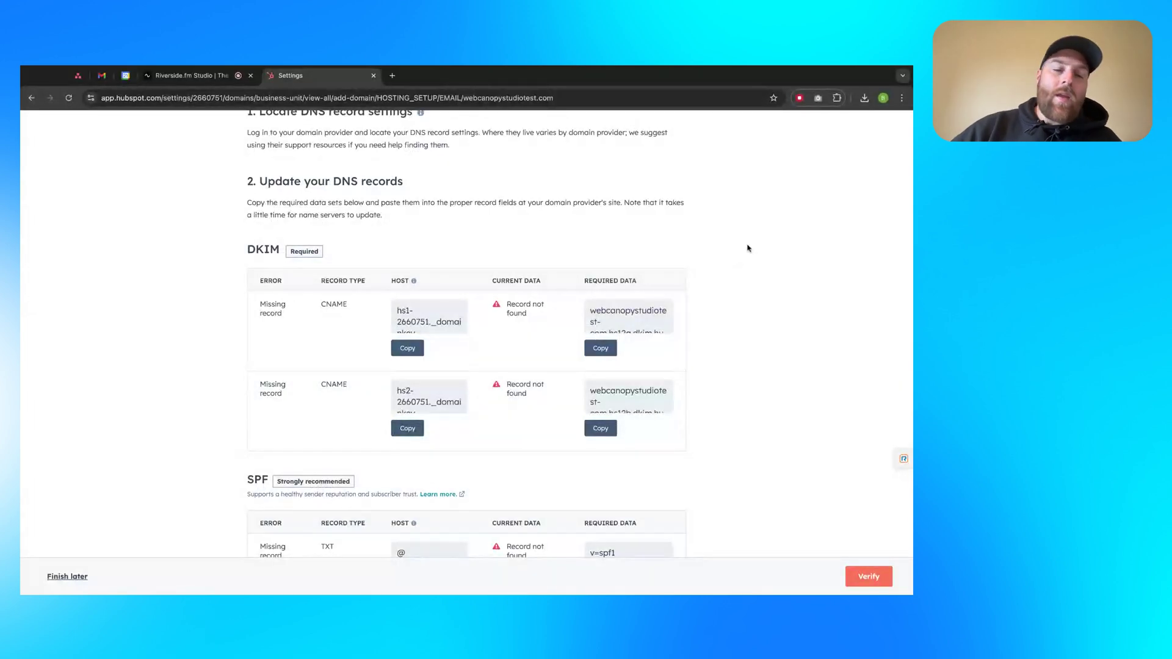
scroll(744, 249, down, 1)
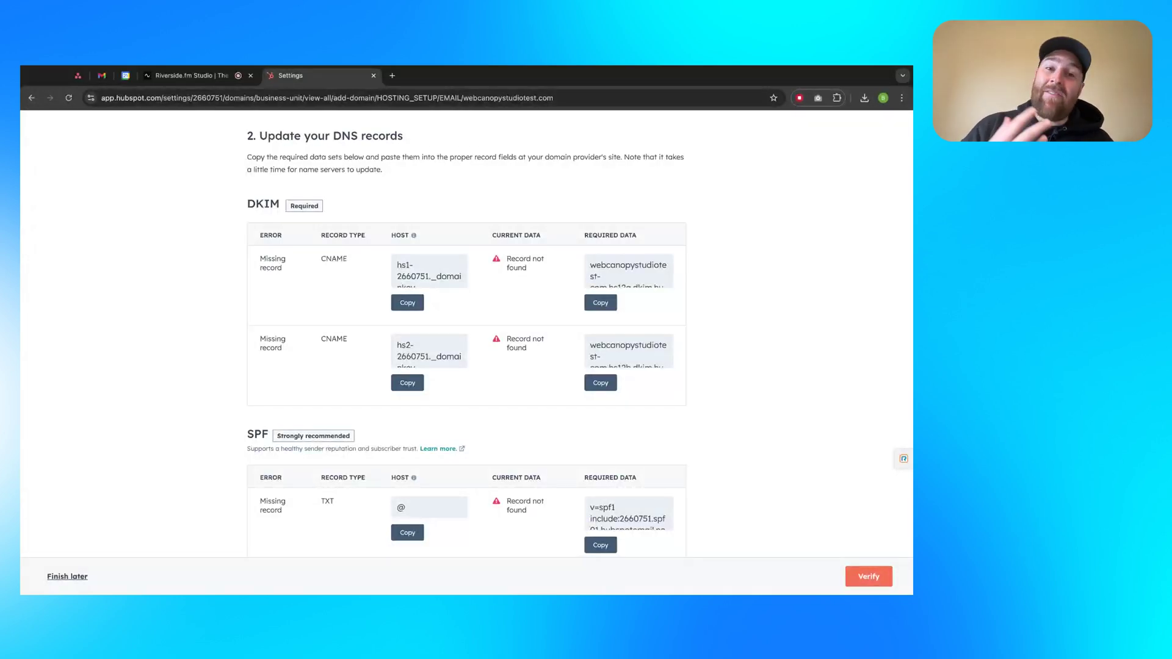
Highlight the DKIM section heading and the CNAME type in the first DKIM row
double_click(335, 259)
click(343, 288)
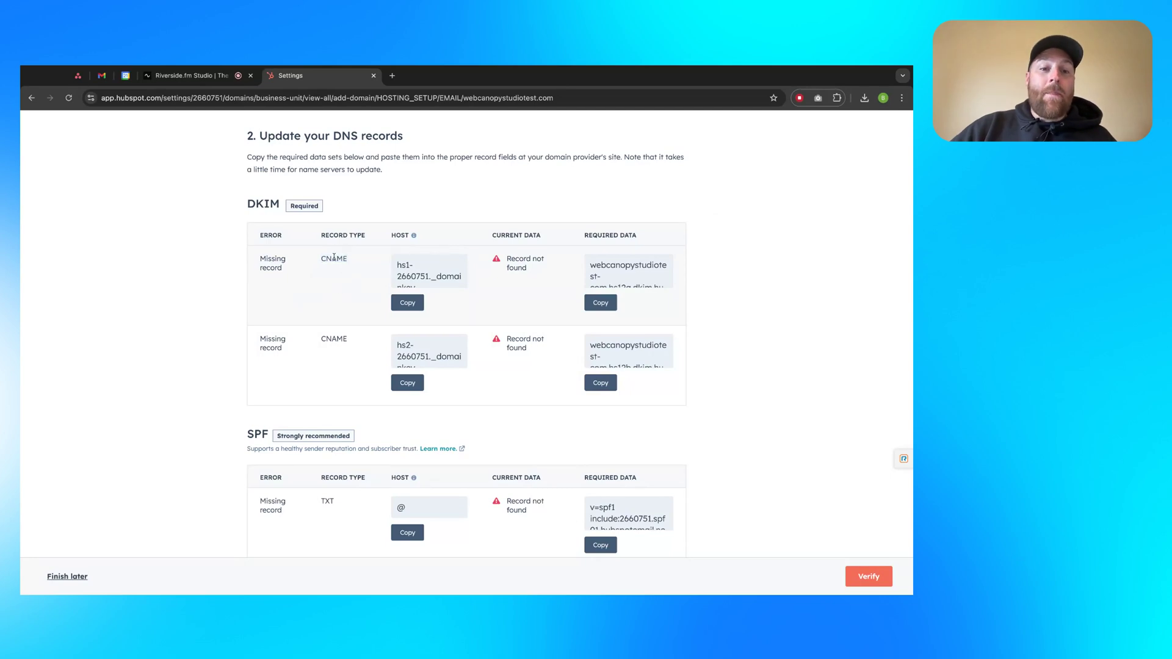
double_click(341, 259)
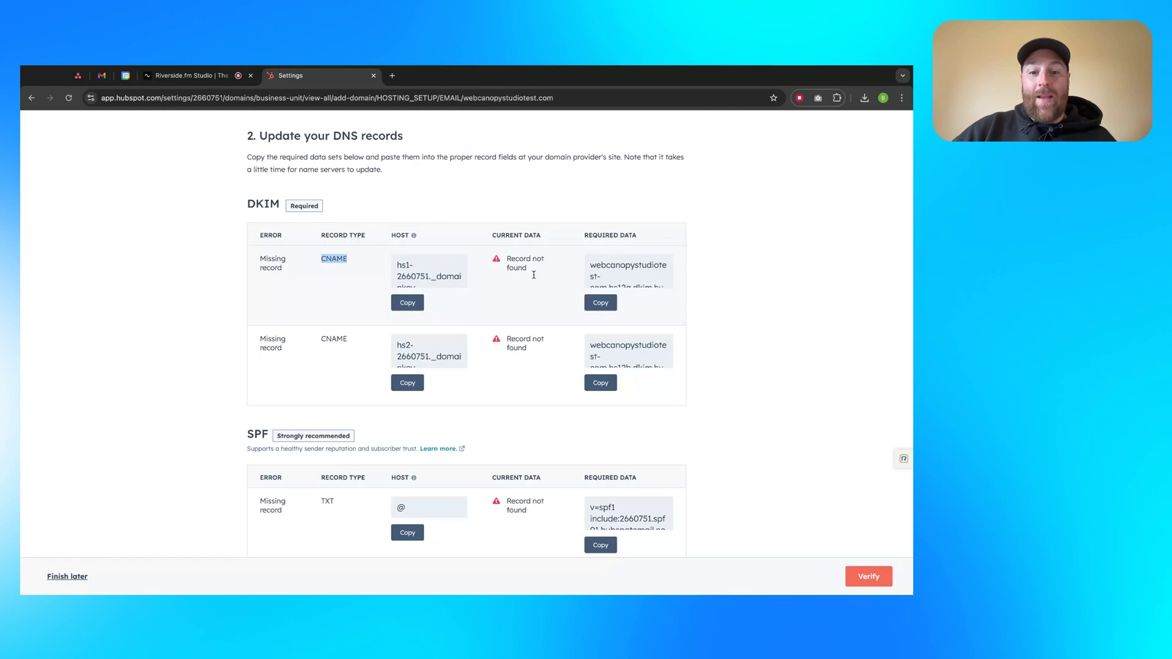
scroll(515, 353, down, 4)
scroll(515, 353, up, 4)
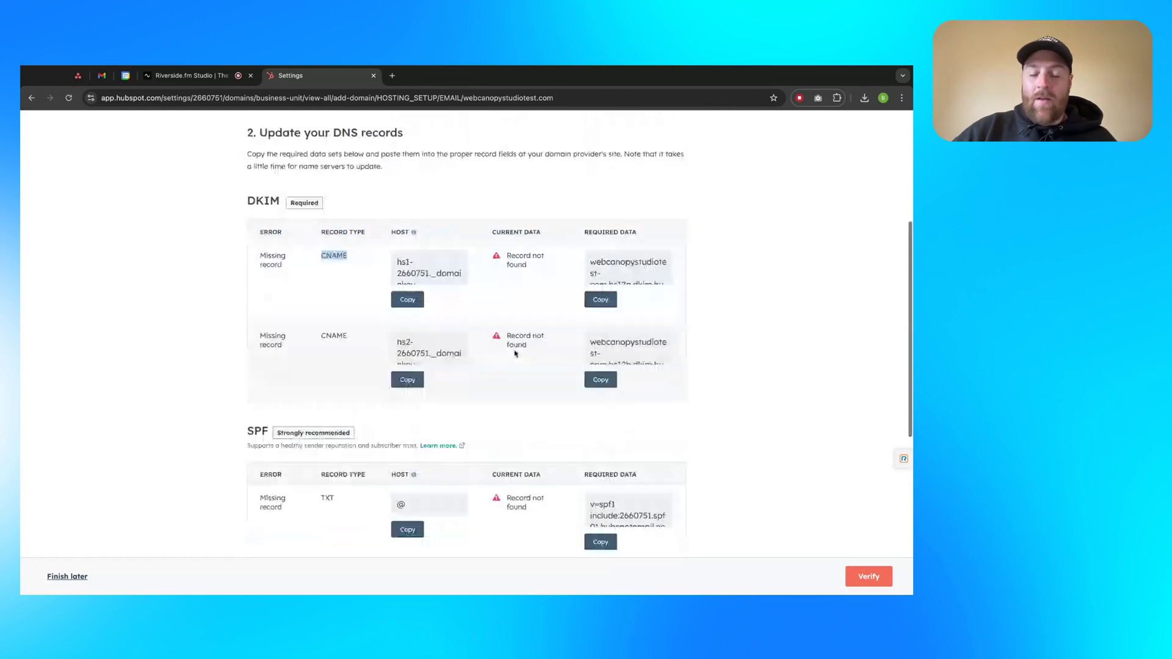
click(534, 432)
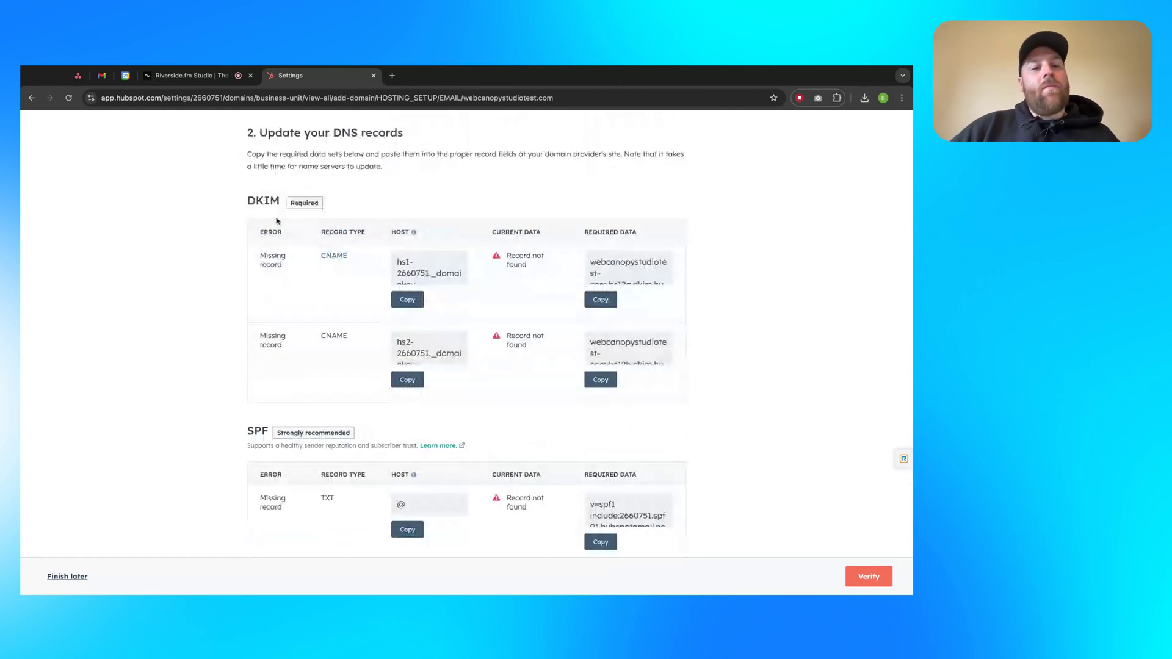
double_click(262, 200)
click(304, 225)
double_click(253, 197)
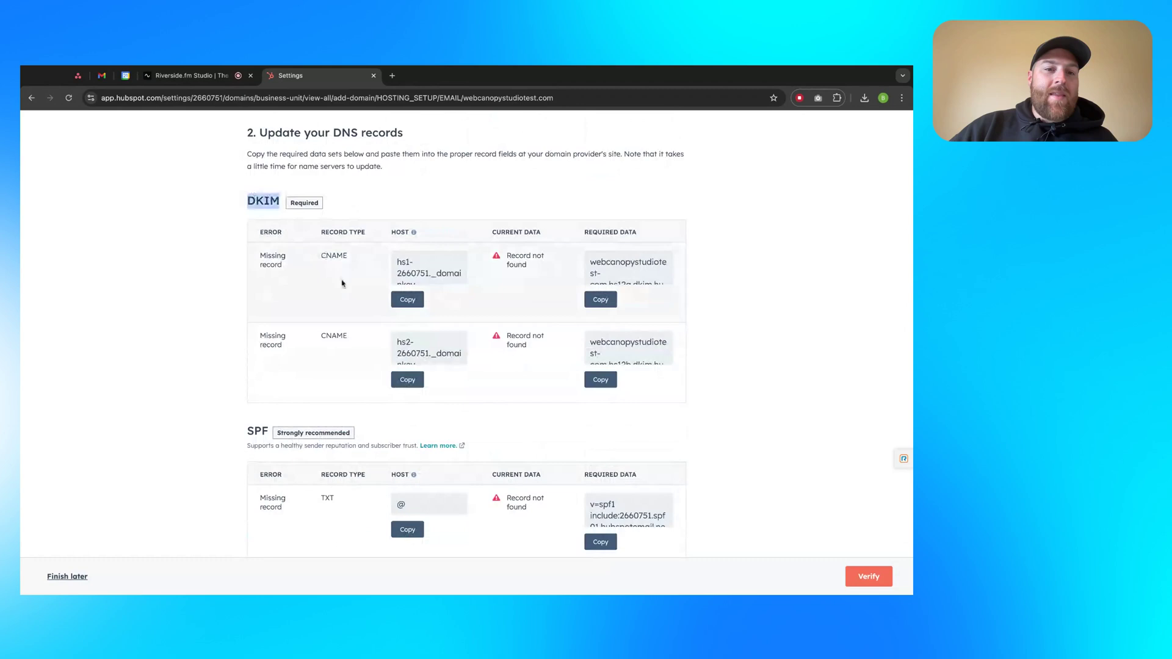
click(345, 254)
double_click(345, 254)
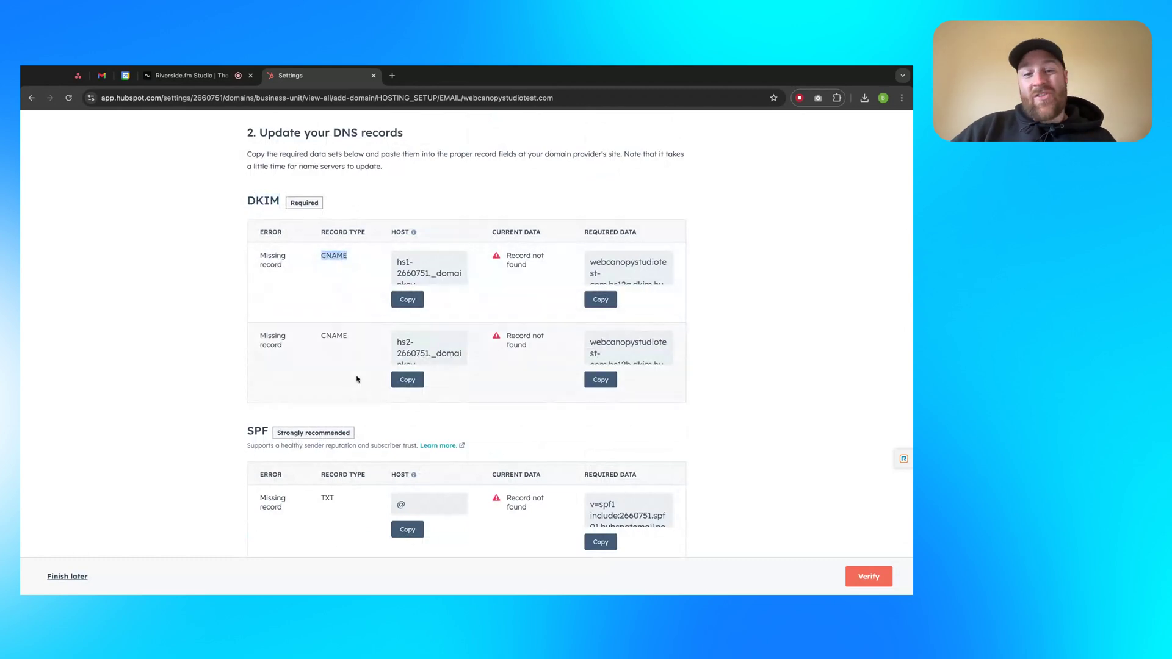
click(336, 335)
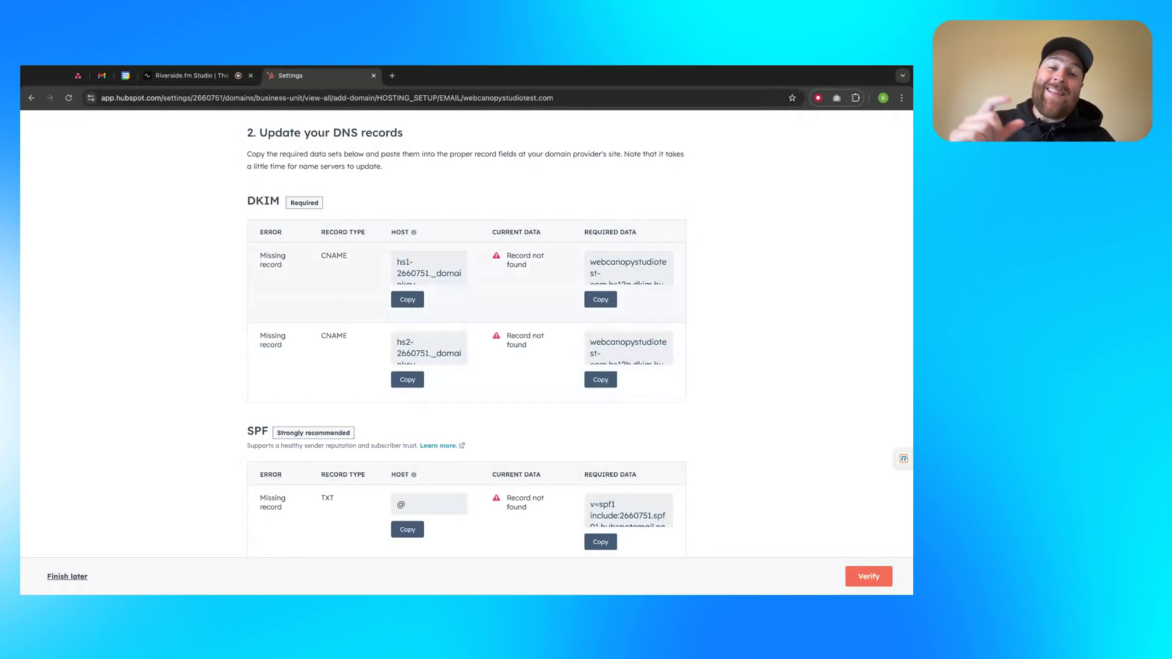
Copy the first DKIM record's host value and select its required data value
double_click(400, 232)
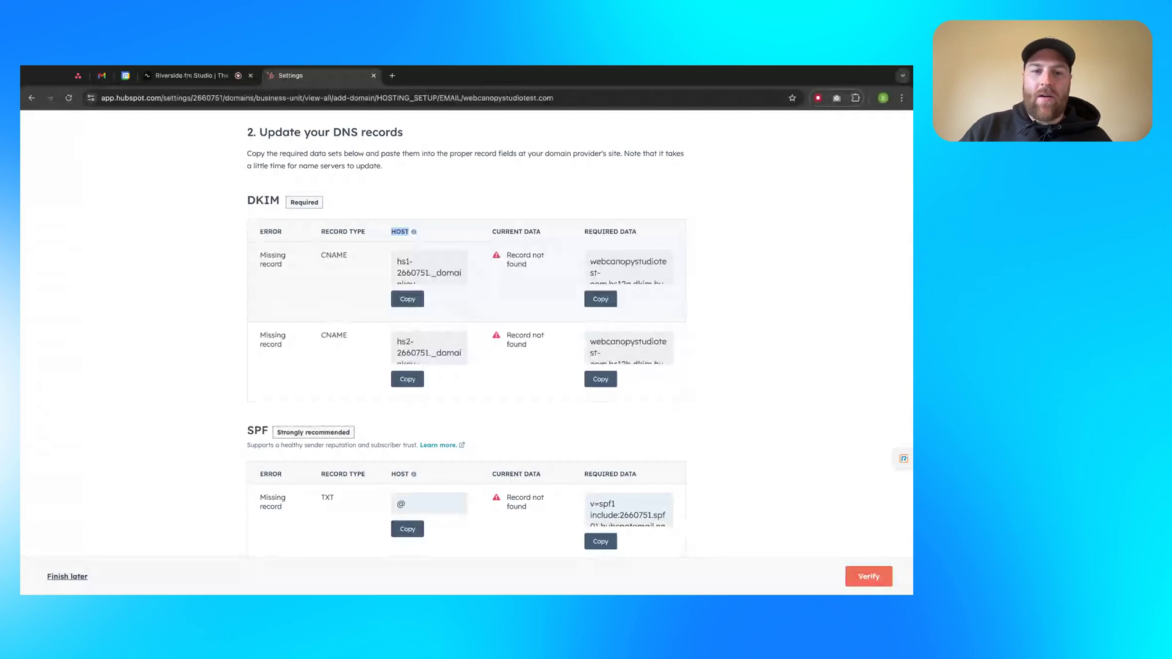
click(417, 305)
click(417, 303)
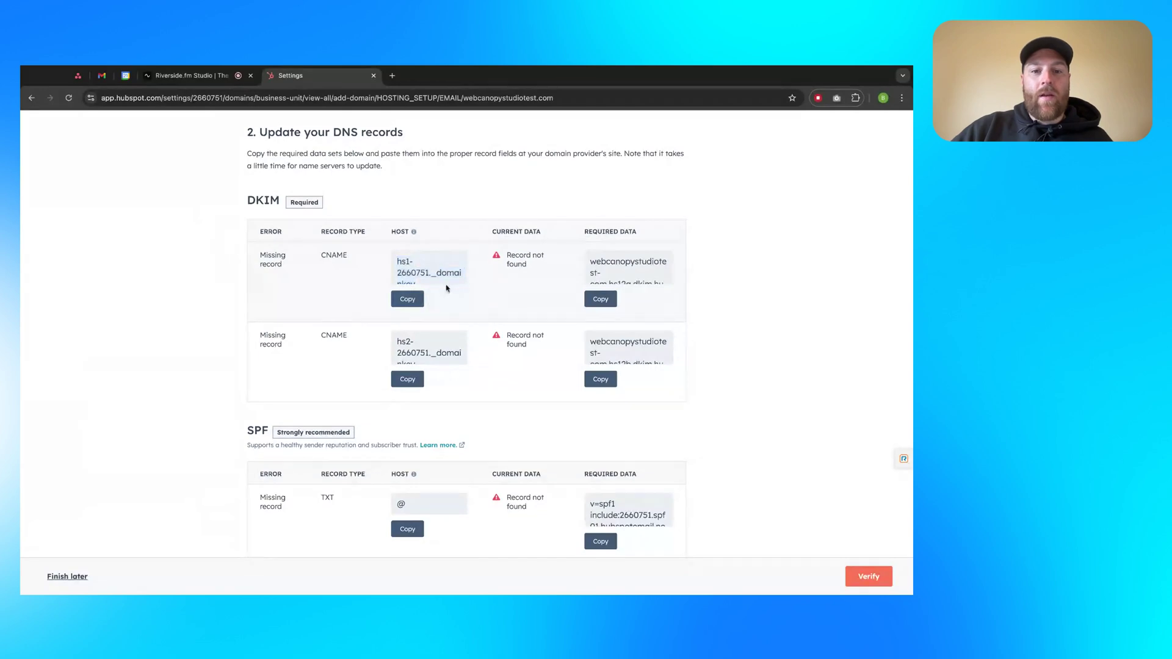
click(418, 297)
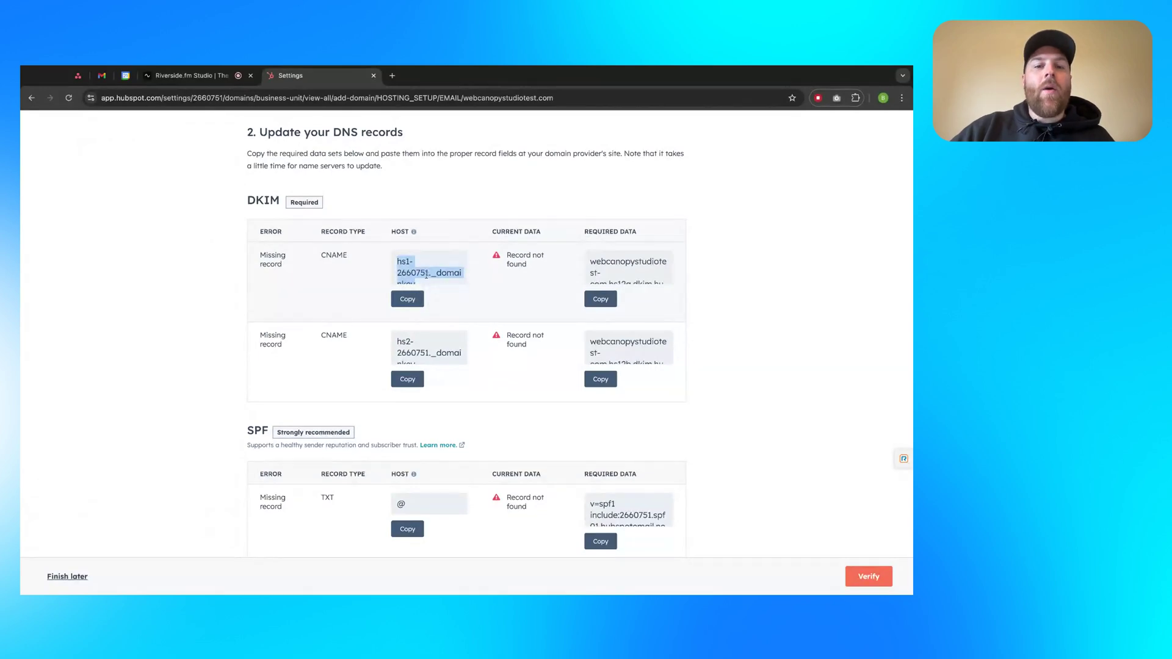
click(414, 301)
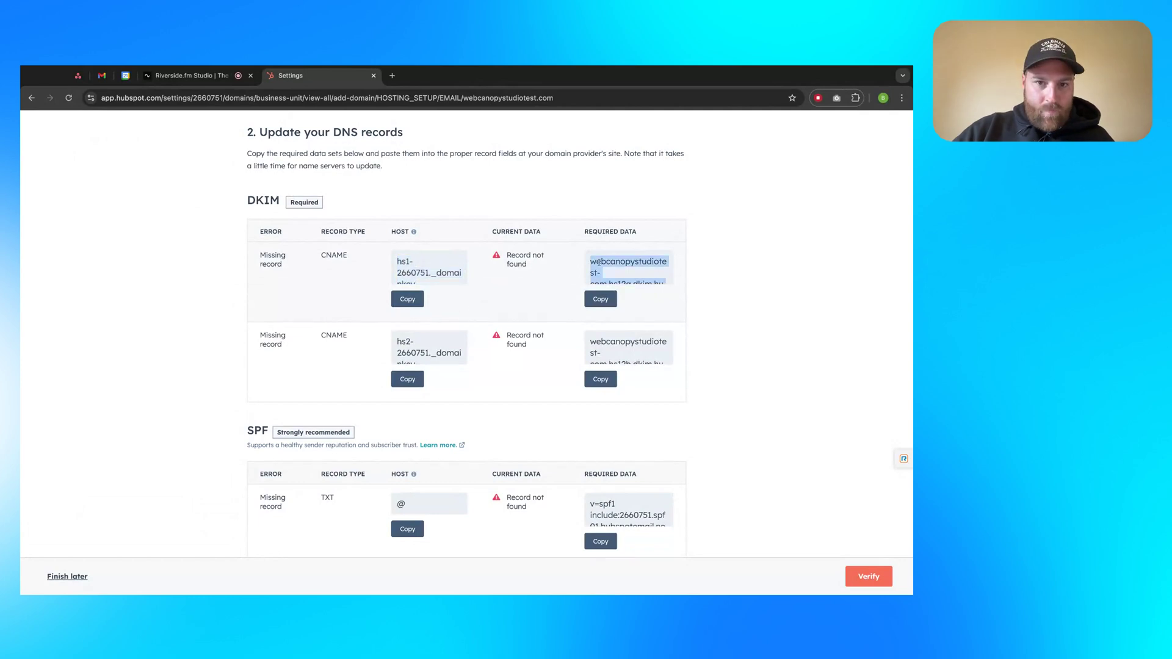
drag(524, 238, 548, 269)
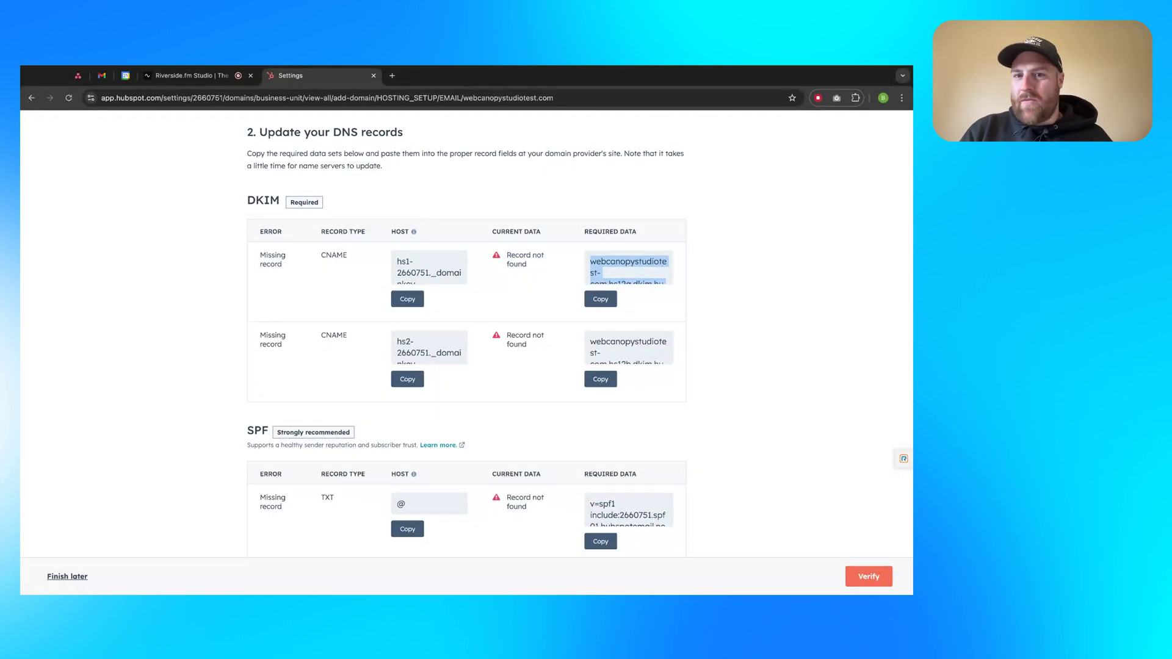
click(449, 295)
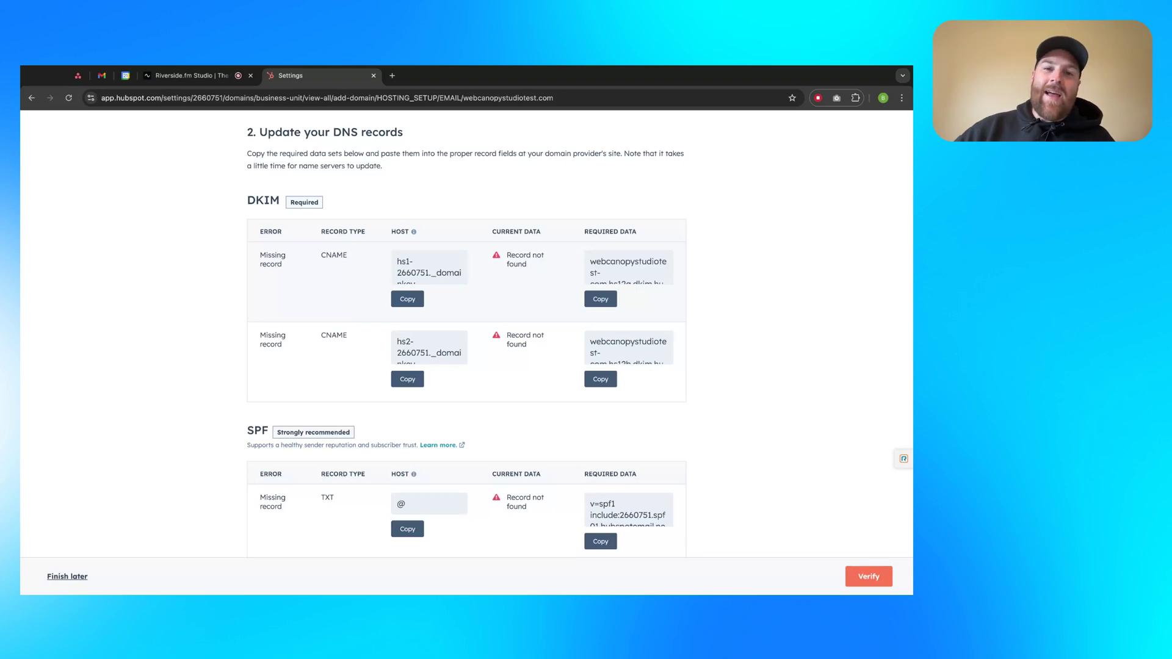
scroll(501, 293, up, 2)
scroll(501, 293, up, 2)
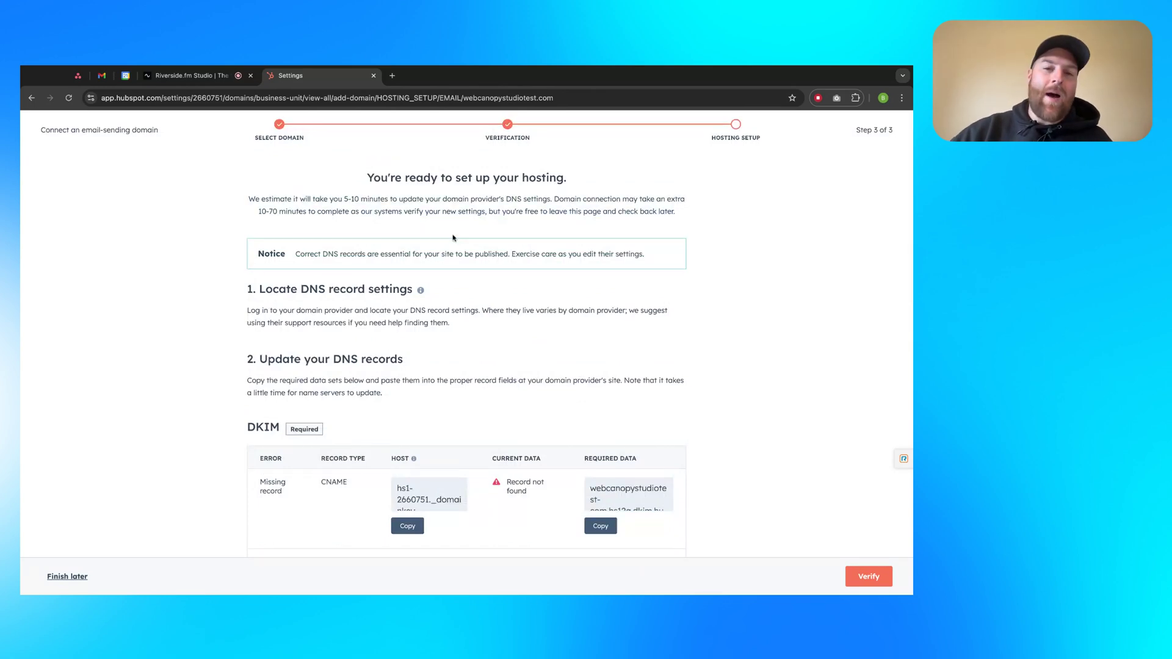
scroll(533, 306, down, 1)
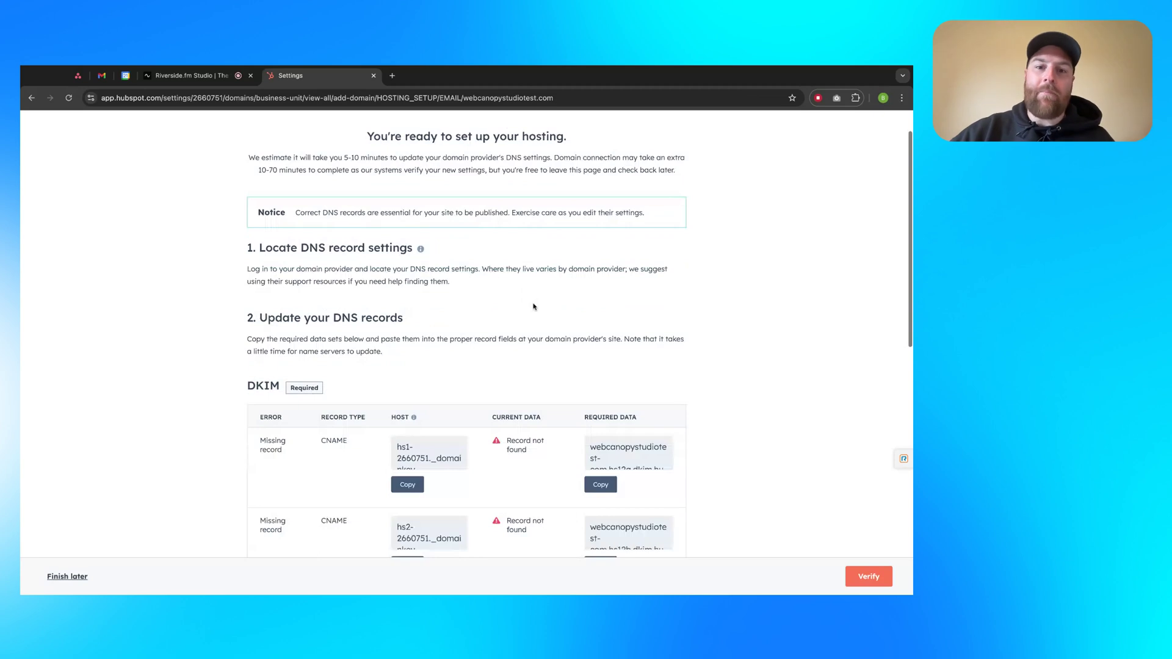
scroll(534, 307, down, 2)
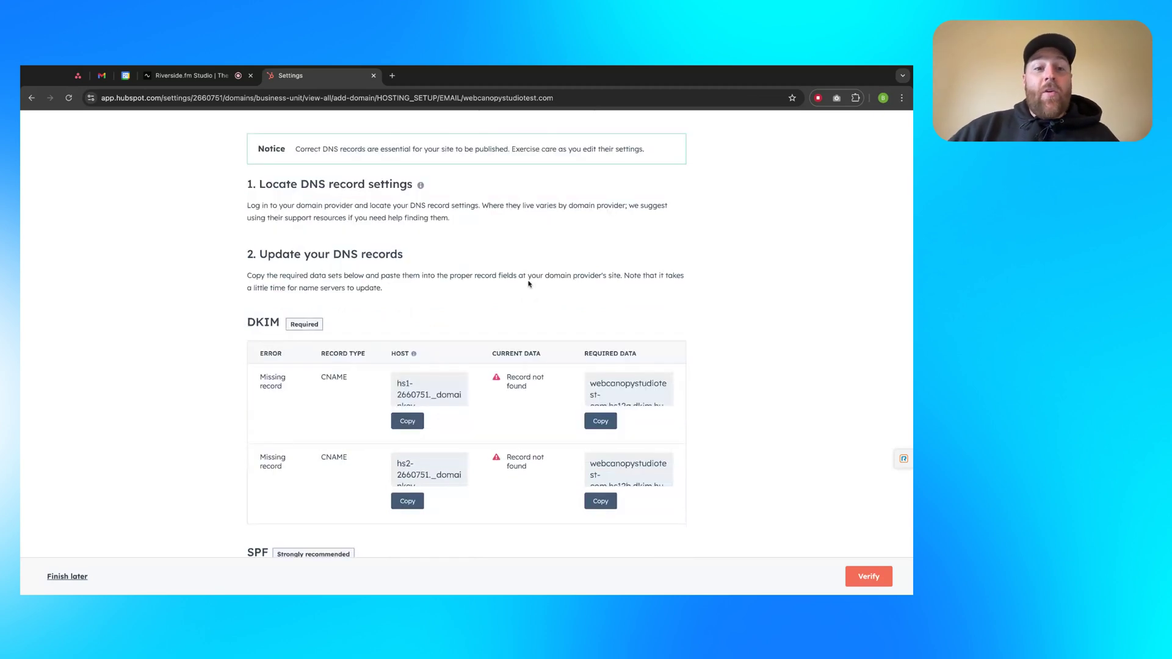
scroll(529, 283, down, 3)
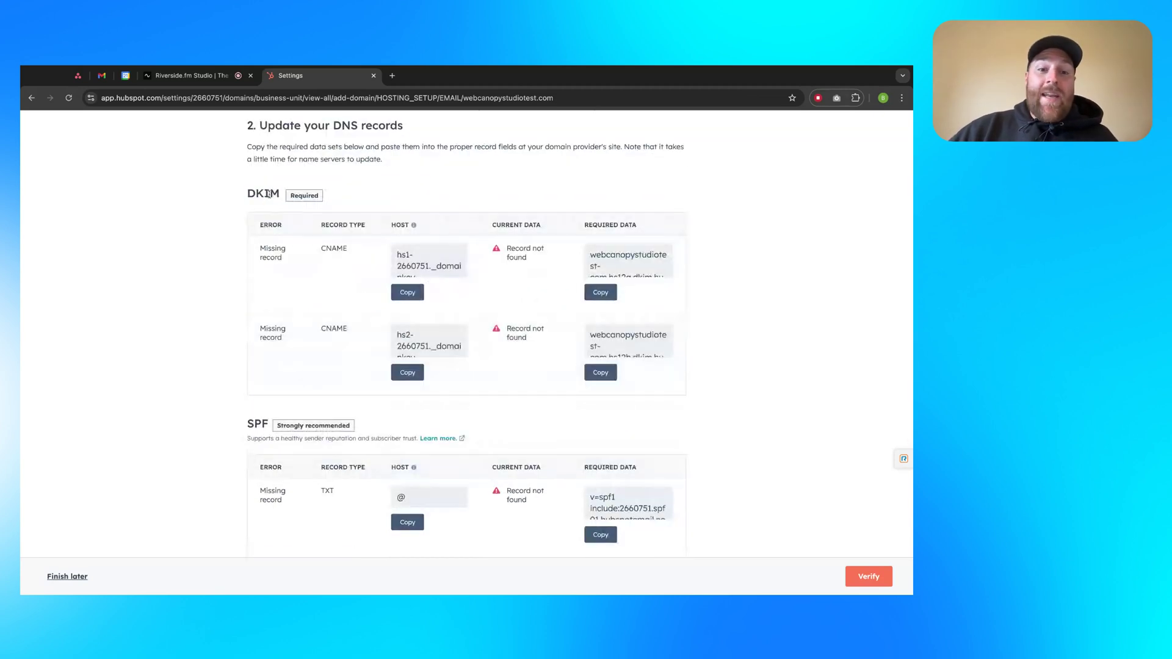
drag(319, 245, 367, 288)
click(367, 288)
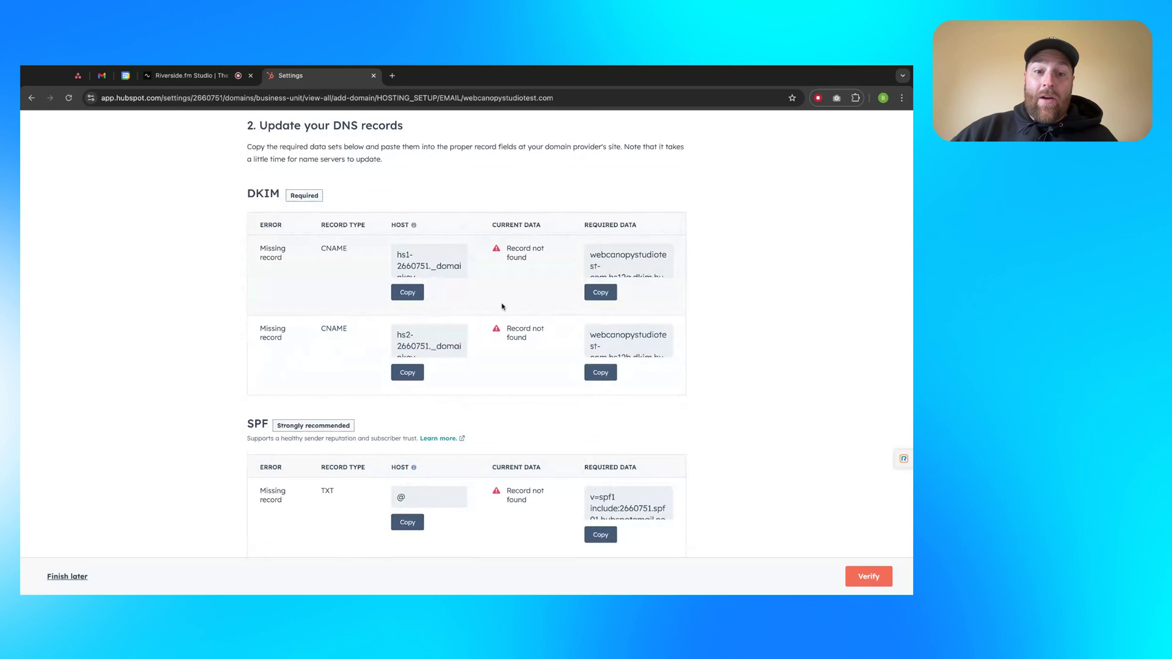
click(409, 257)
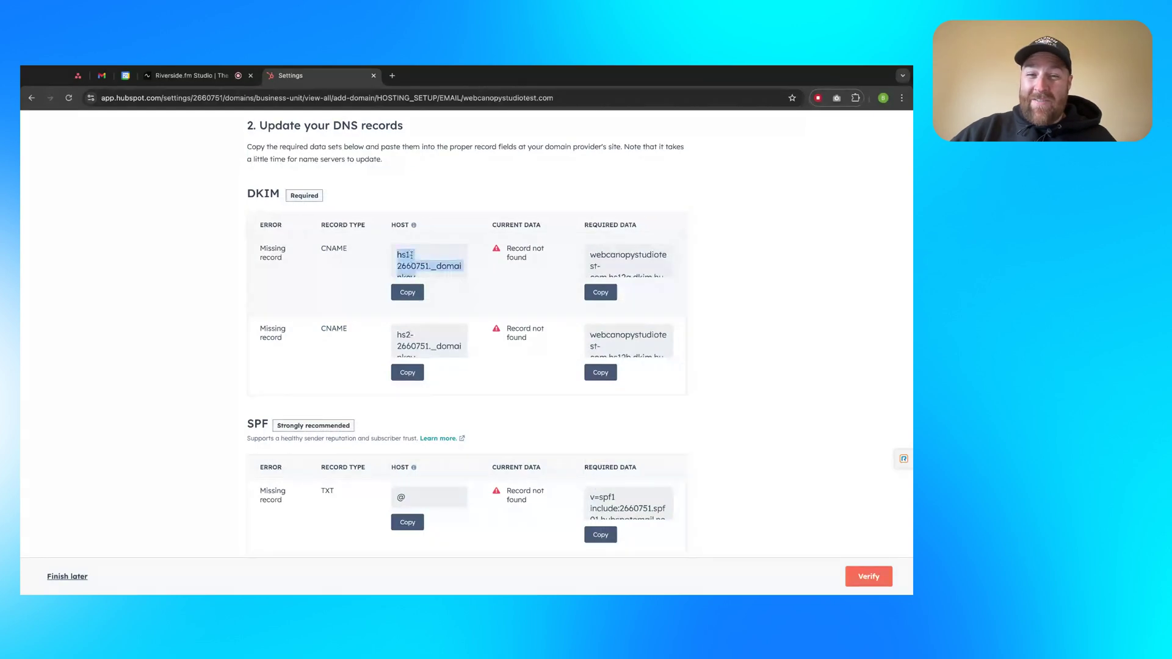
click(516, 305)
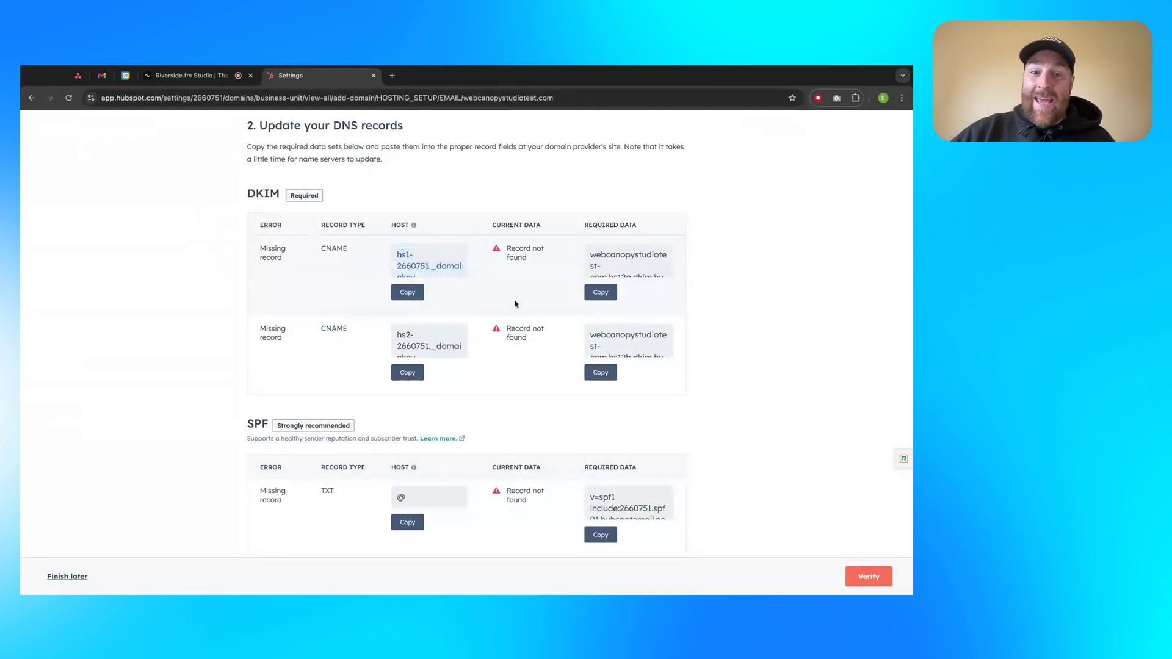
click(467, 339)
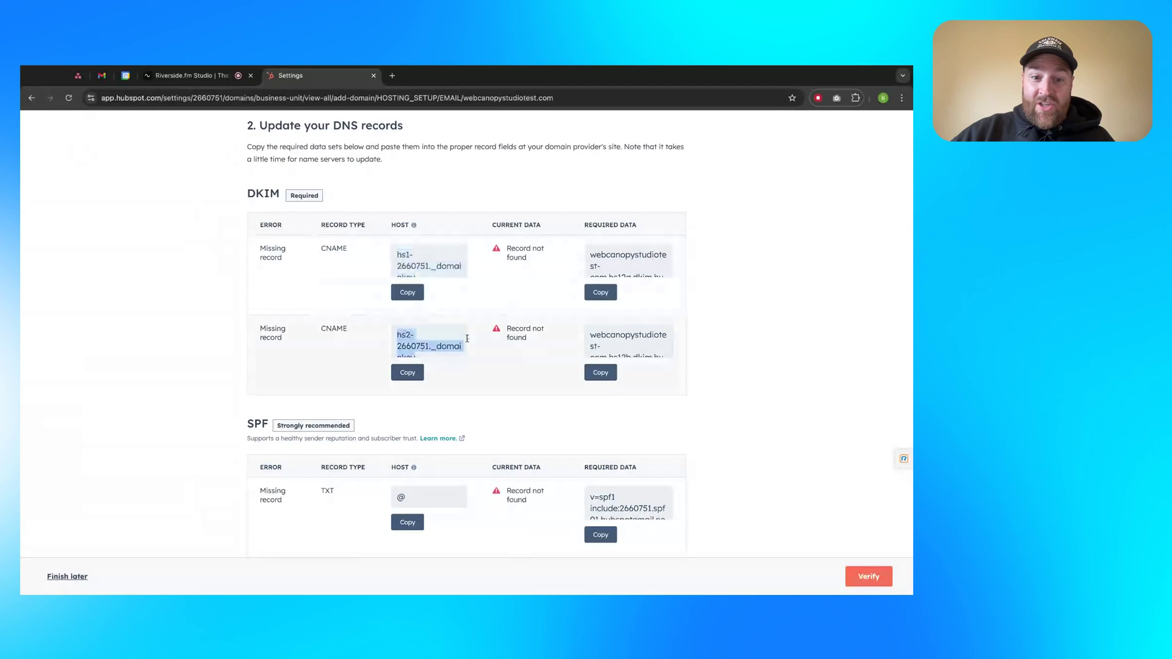
click(492, 347)
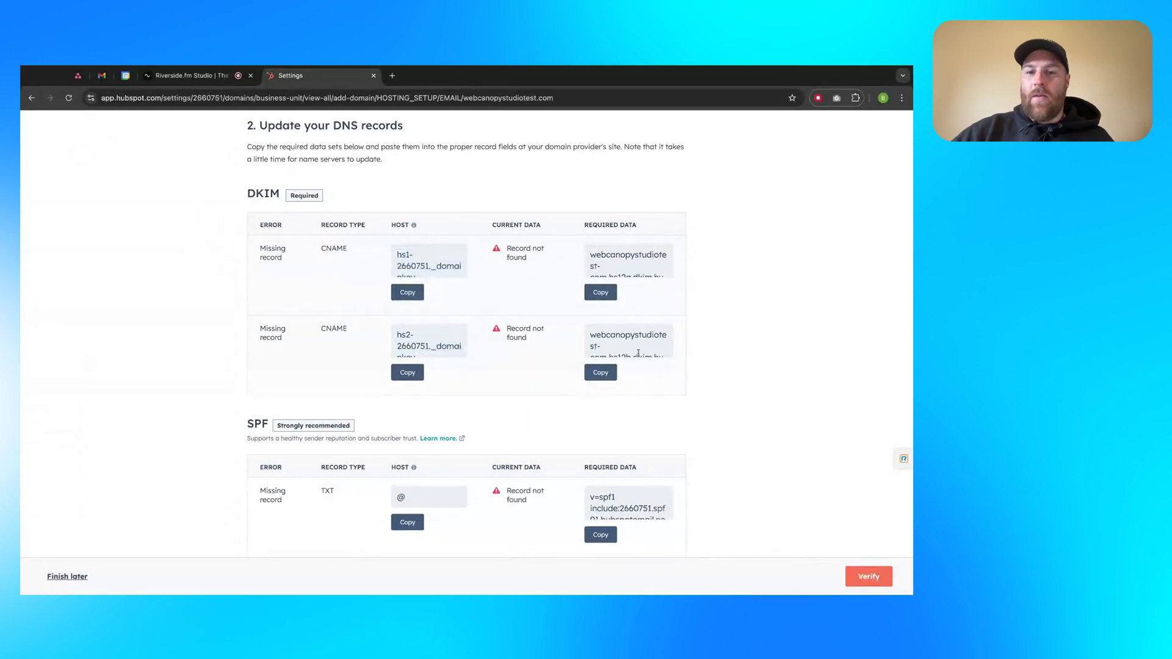
scroll(556, 346, down, 1)
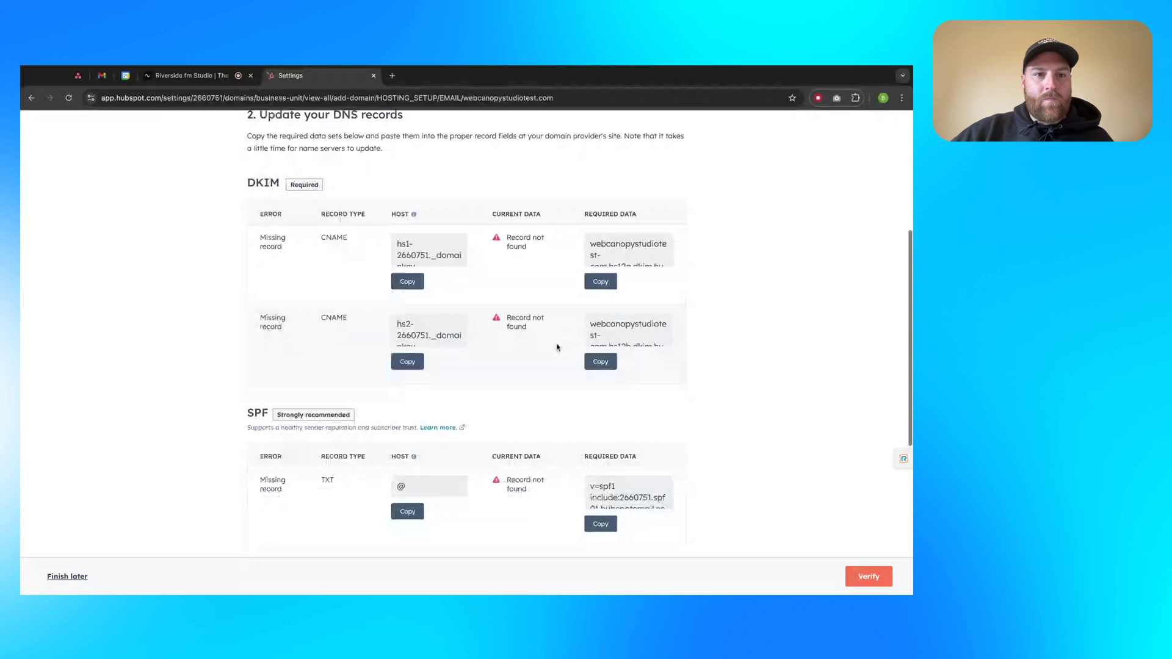
scroll(556, 347, down, 3)
double_click(257, 264)
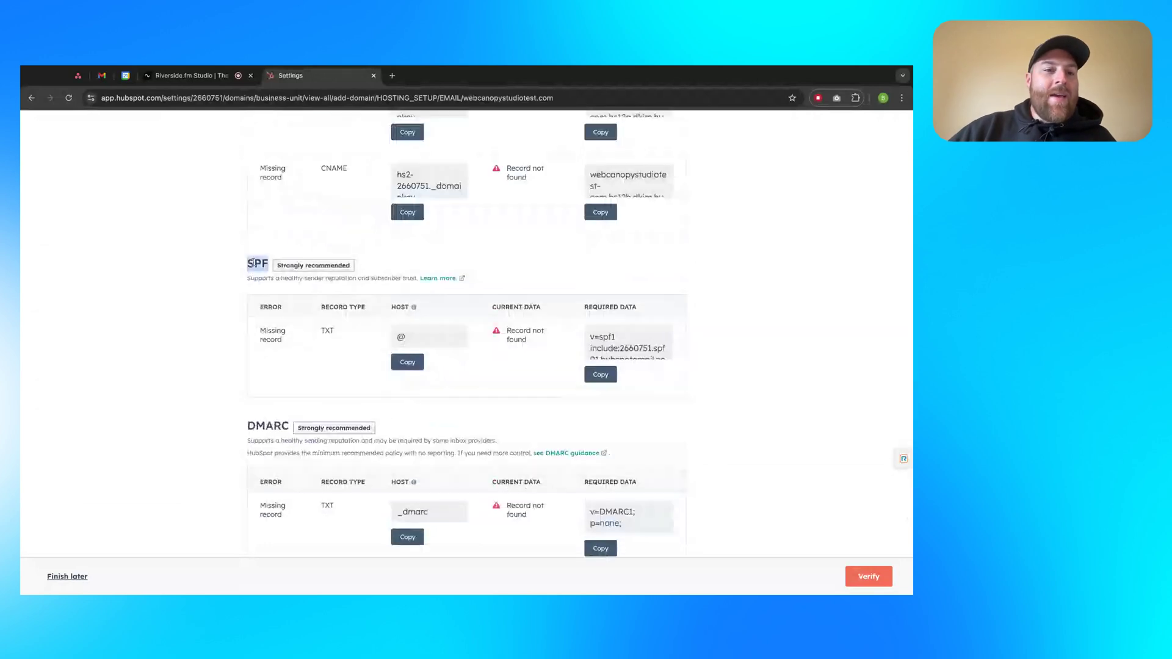
click(301, 325)
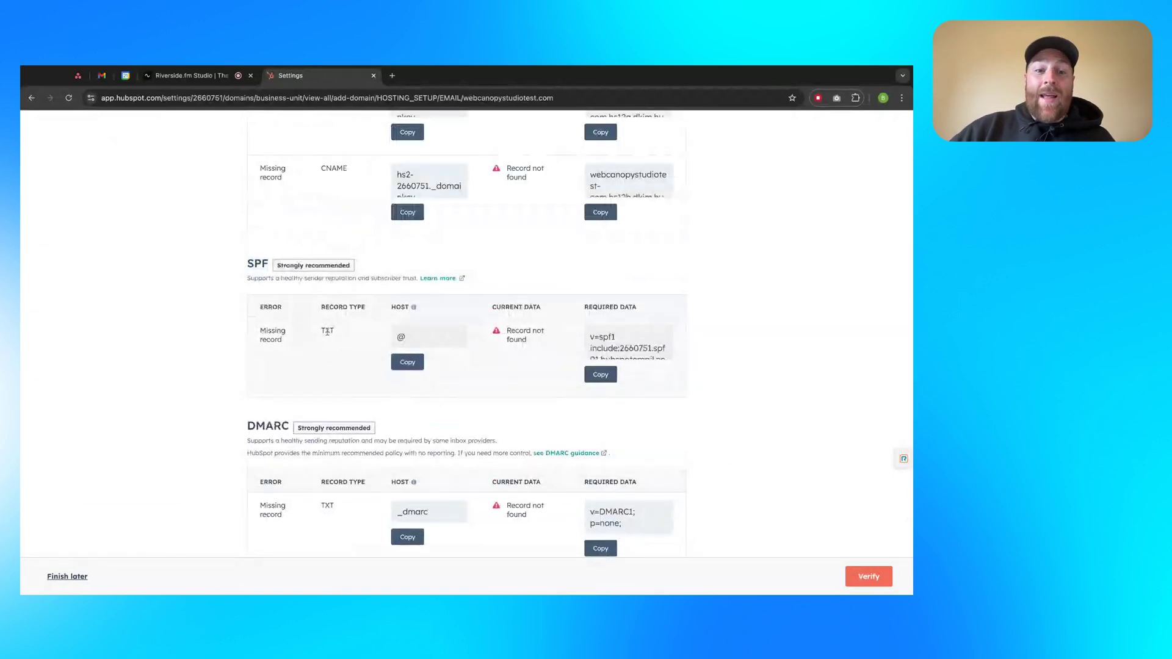
double_click(327, 330)
click(341, 345)
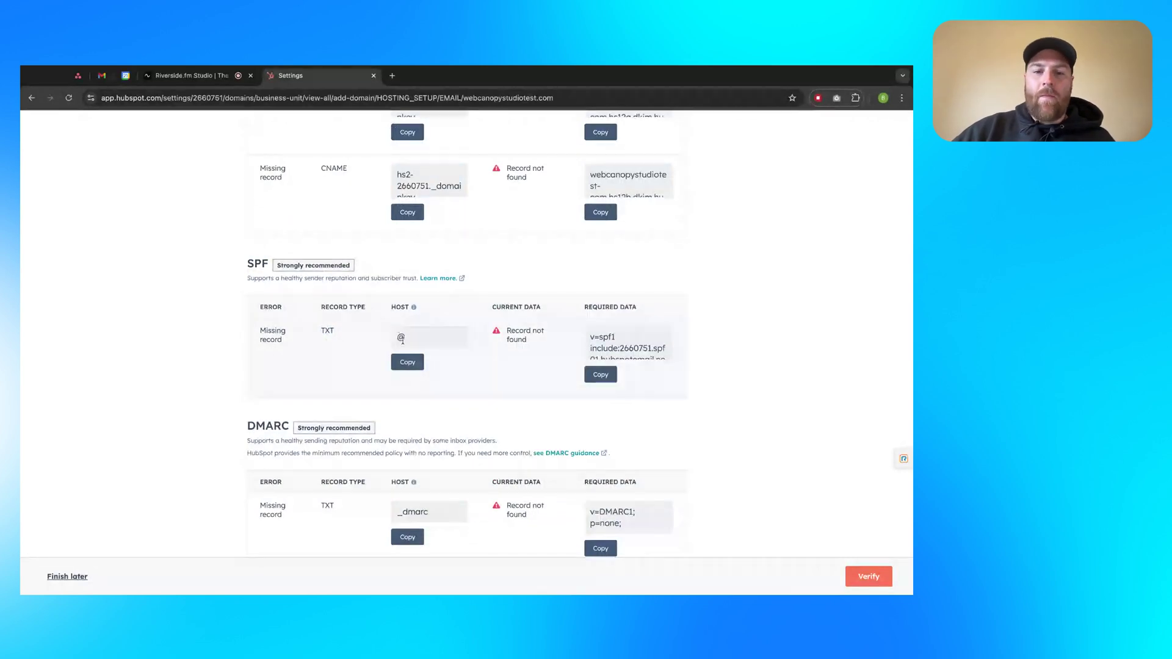
scroll(630, 331, down, 3)
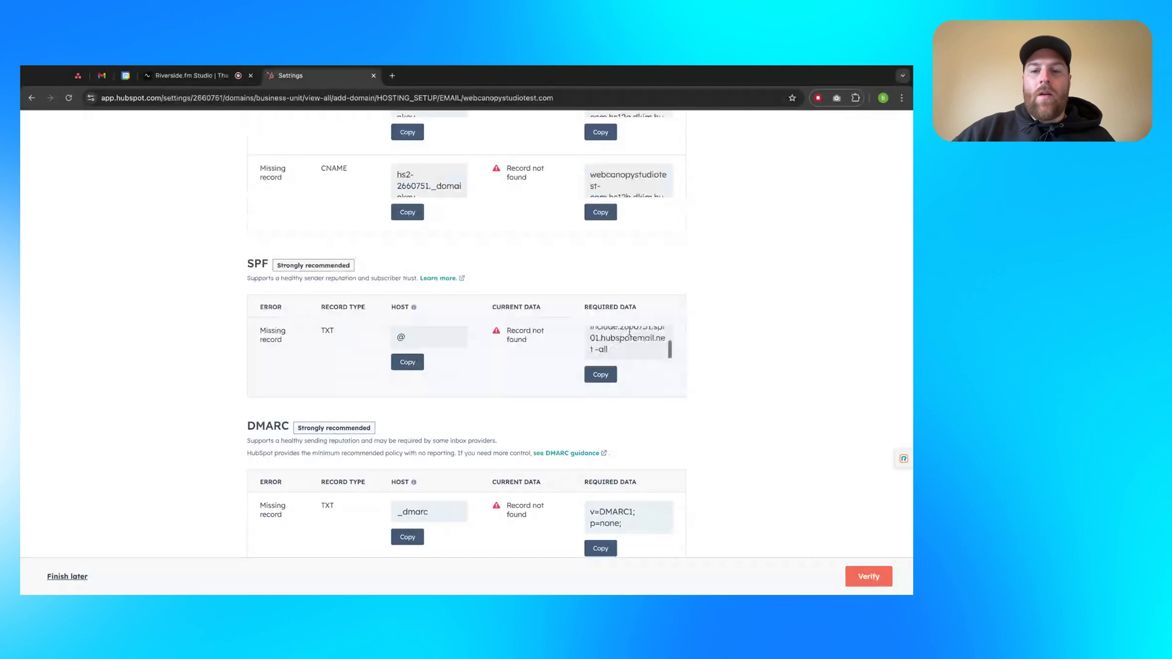
scroll(630, 332, up, 3)
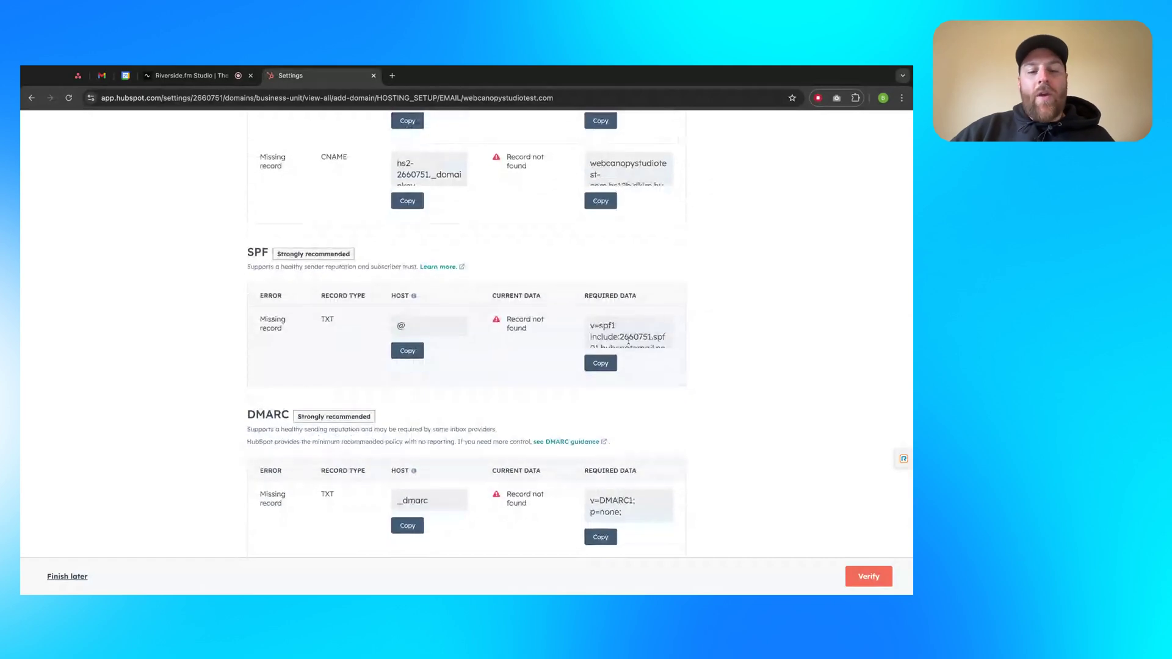
scroll(640, 324, down, 2)
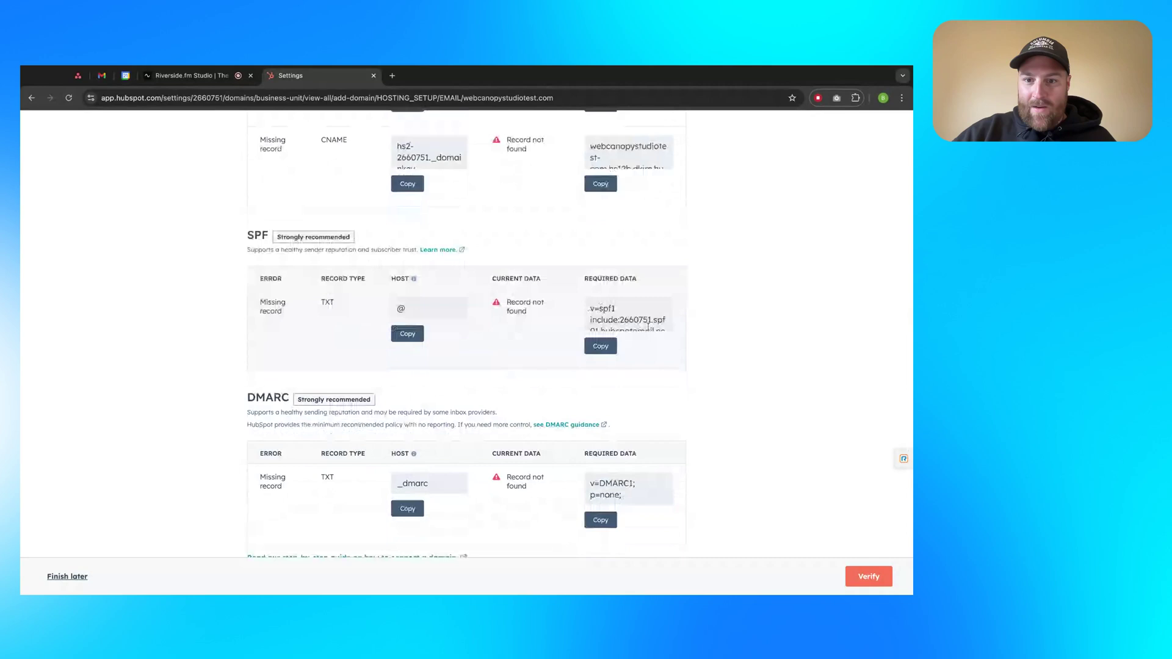
scroll(631, 319, down, 2)
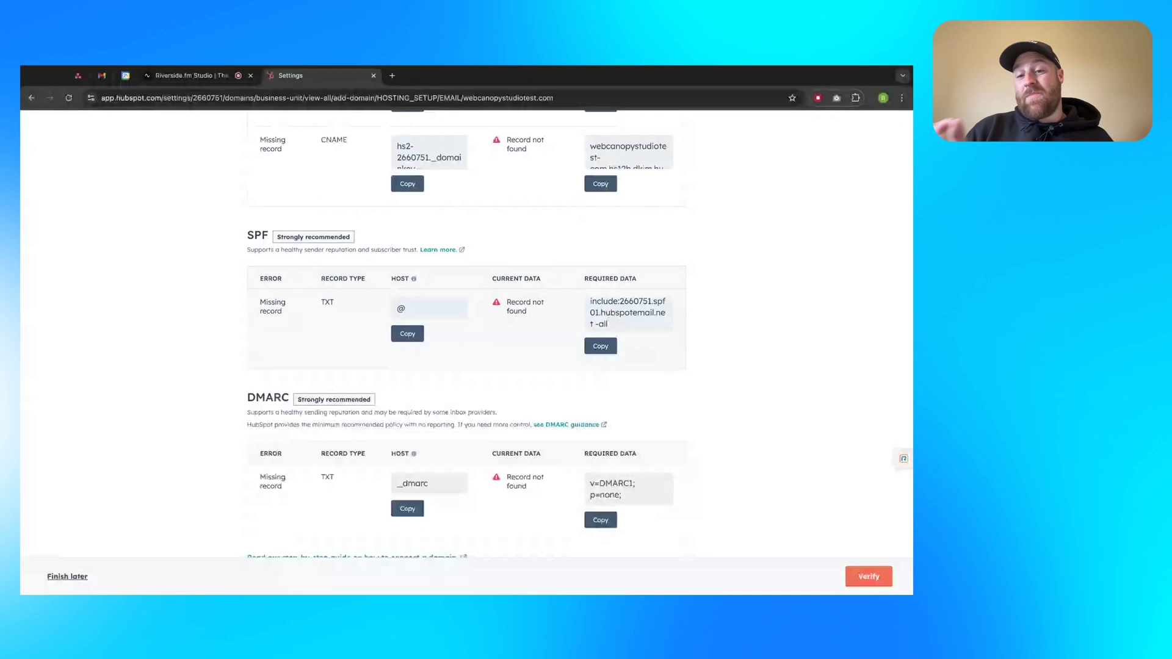
scroll(629, 314, up, 2)
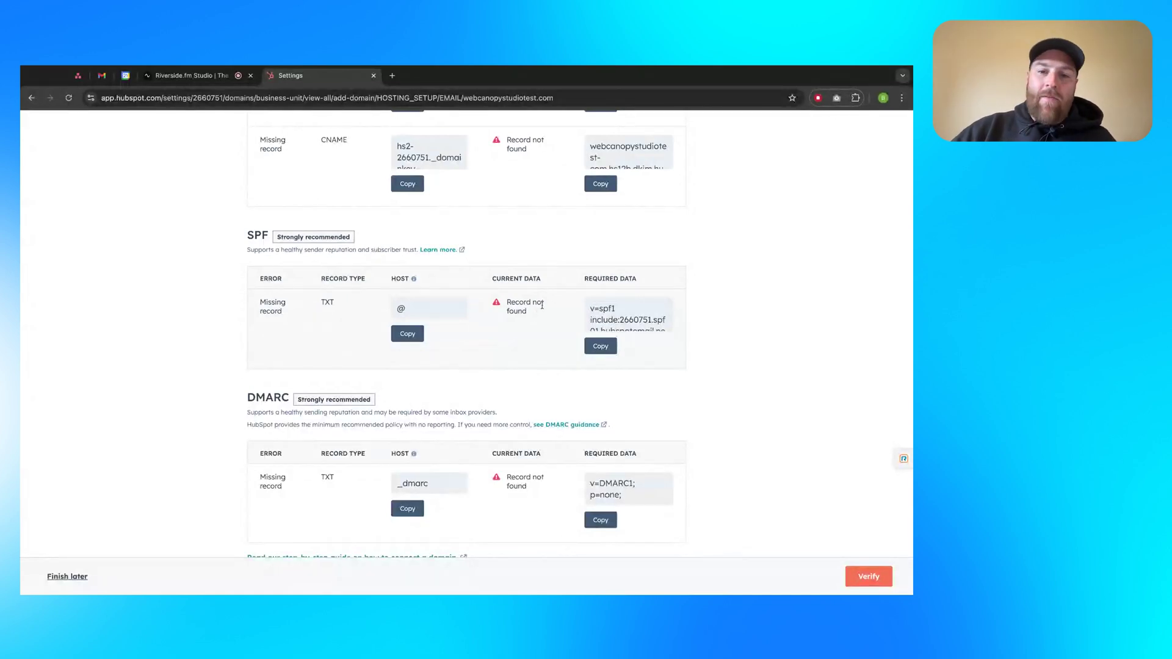
scroll(650, 324, down, 2)
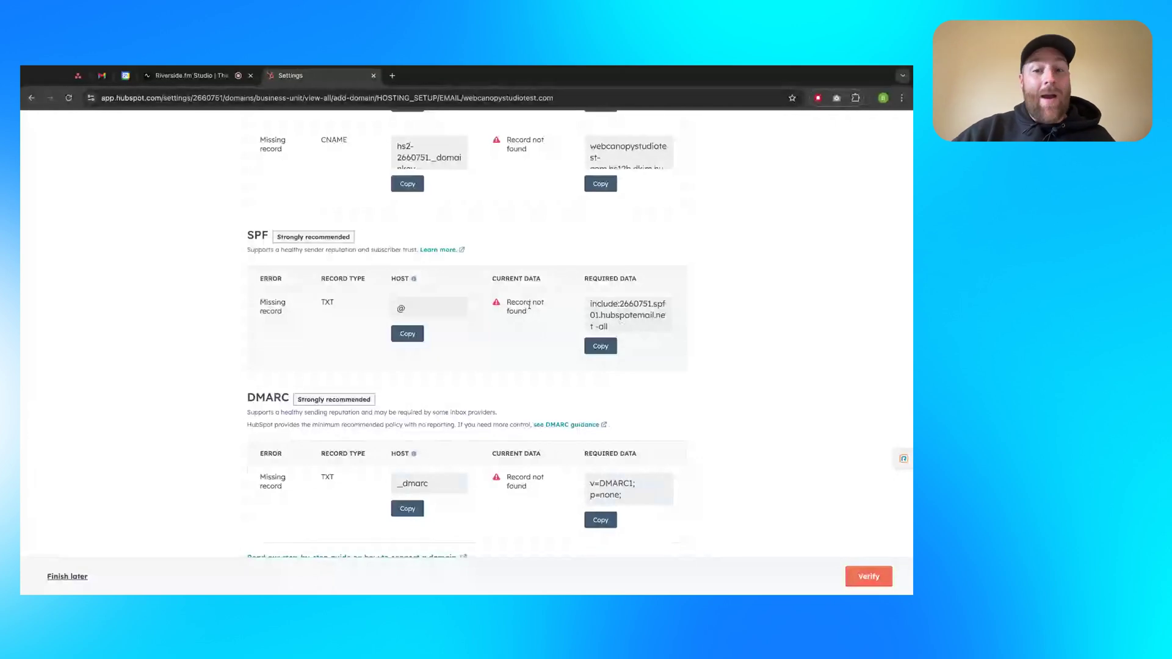
scroll(626, 318, up, 2)
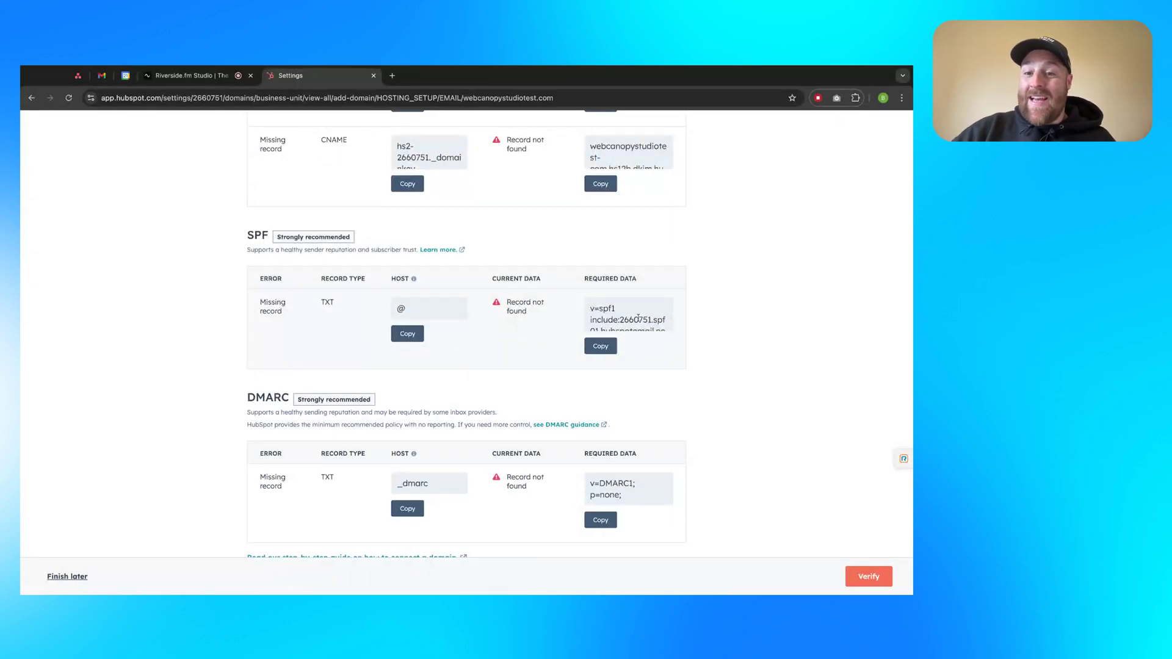
scroll(637, 317, down, 2)
scroll(635, 318, up, 2)
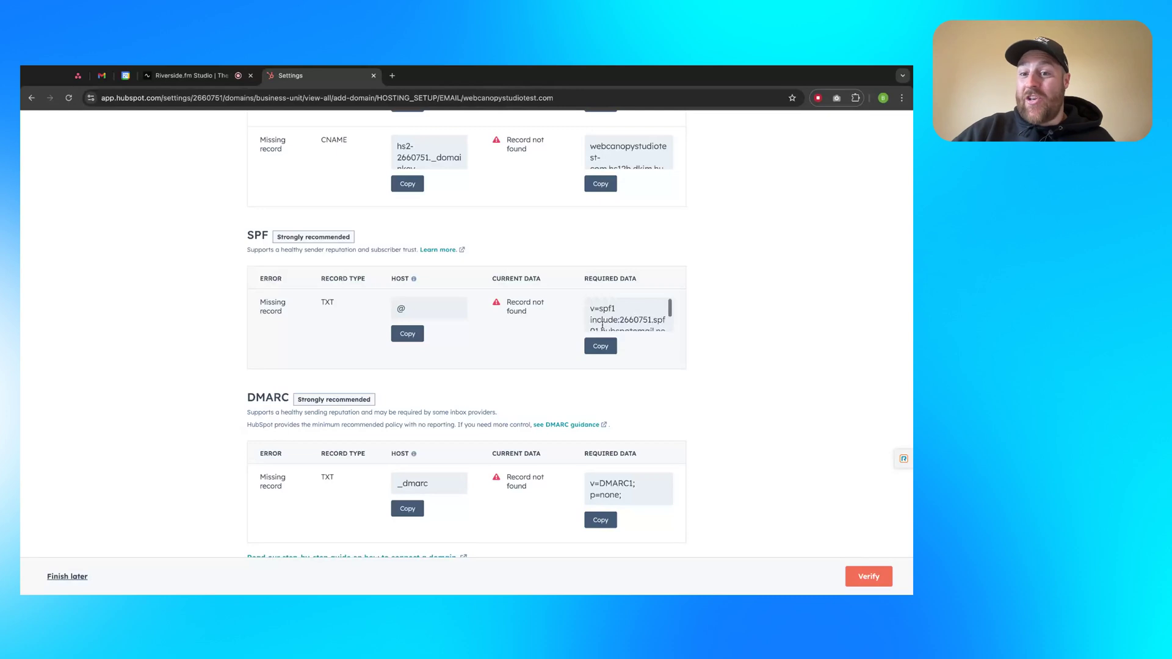
scroll(605, 322, down, 2)
scroll(604, 322, up, 3)
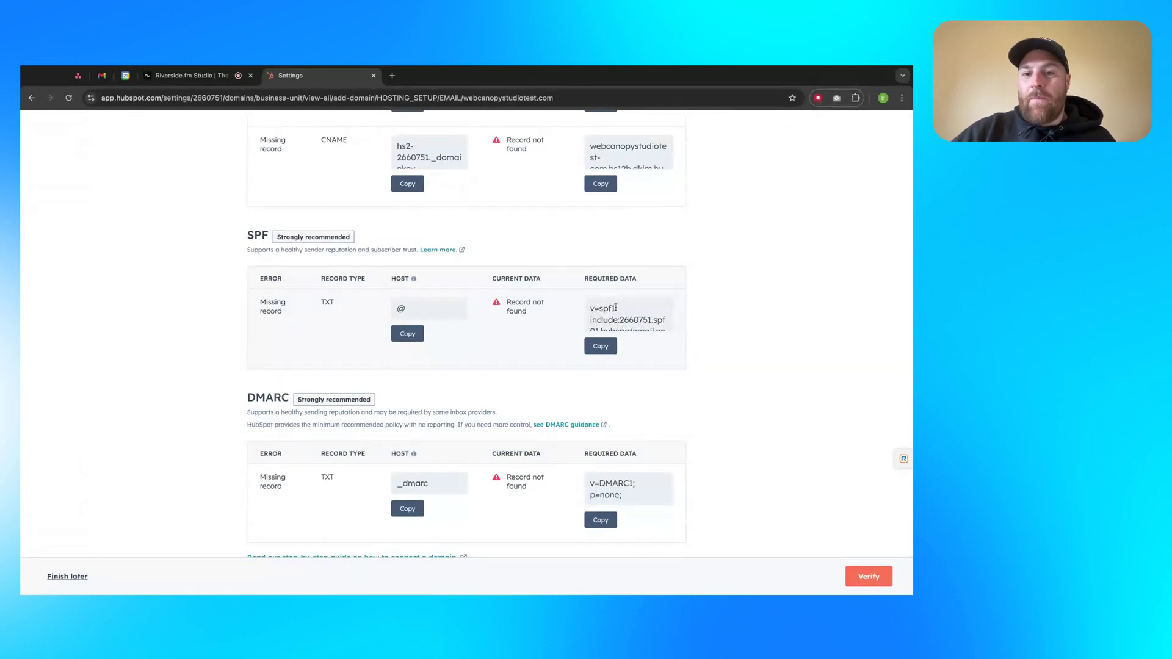
triple_click(613, 308)
click(701, 318)
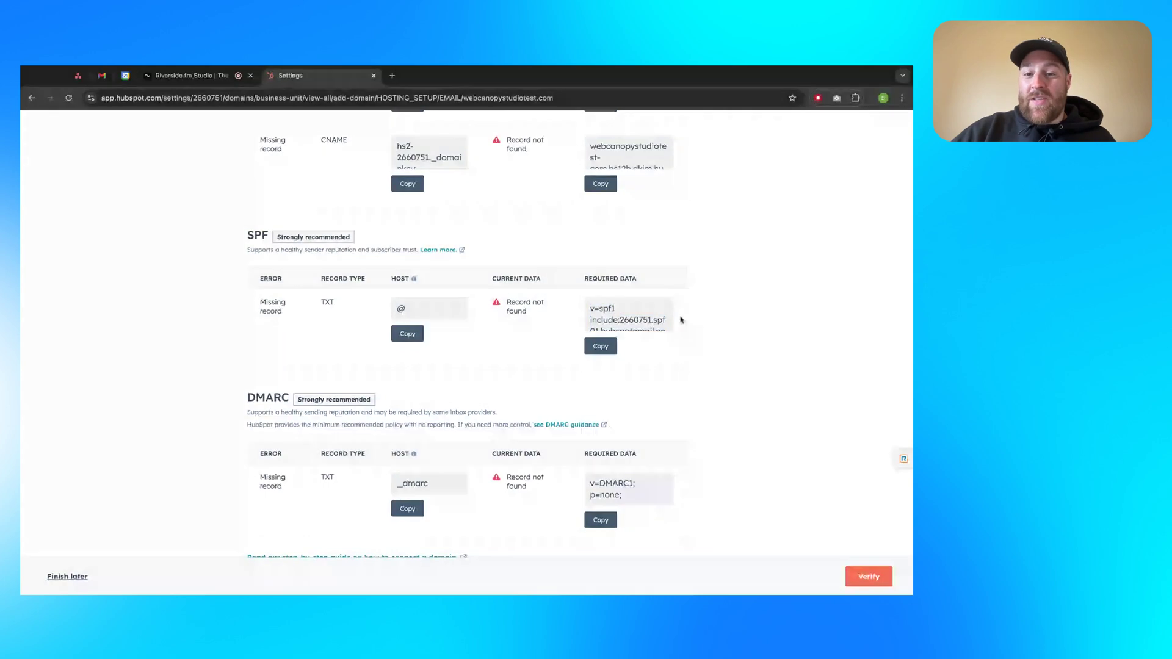
scroll(644, 314, down, 2)
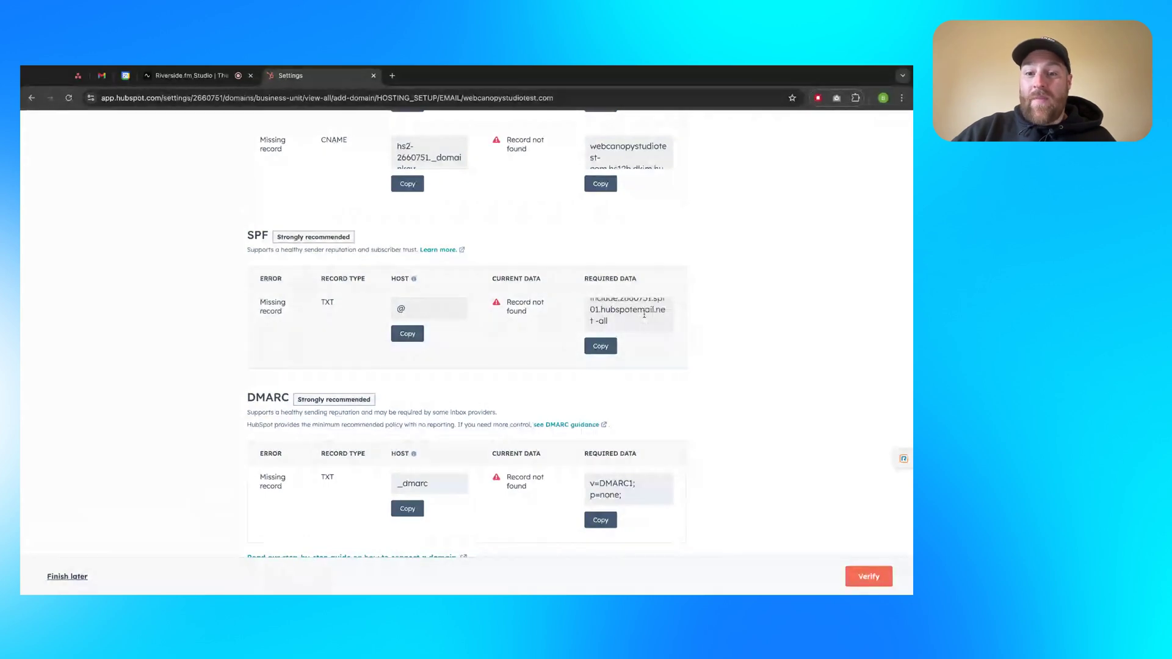
triple_click(597, 322)
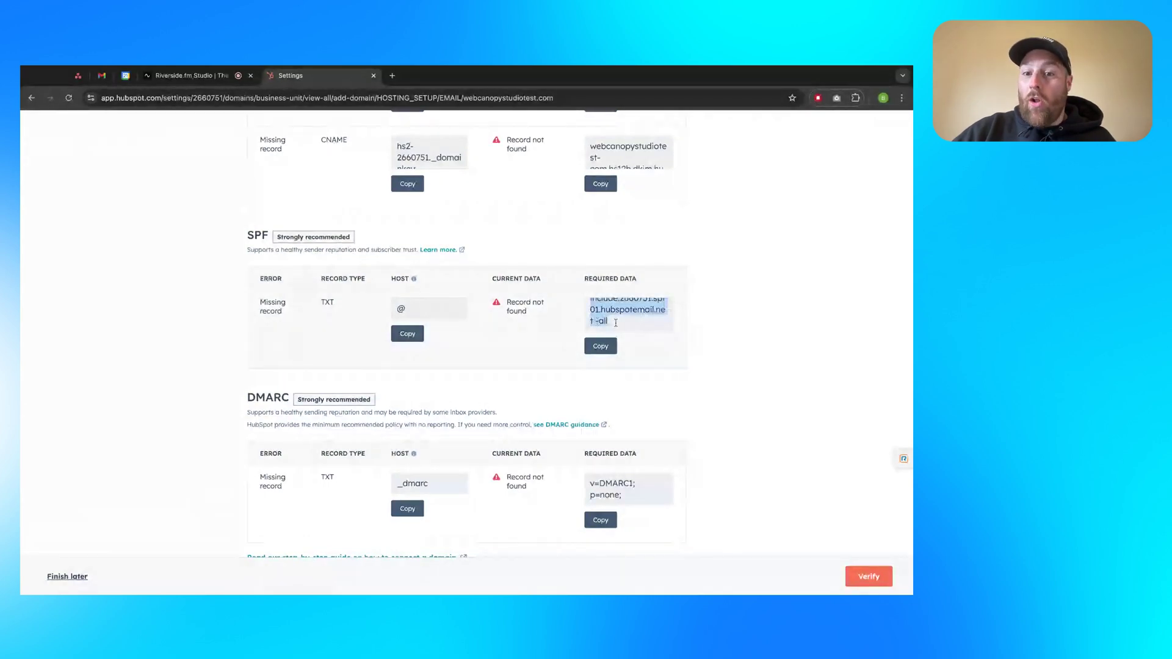
scroll(616, 317, up, 2)
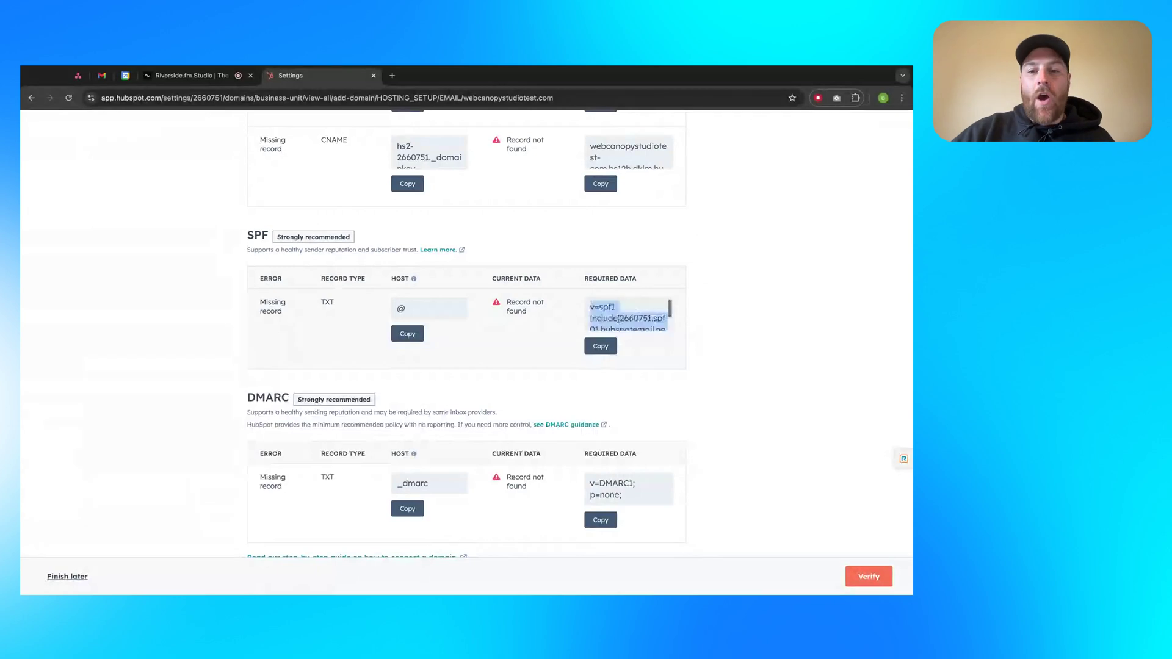
scroll(609, 317, down, 1)
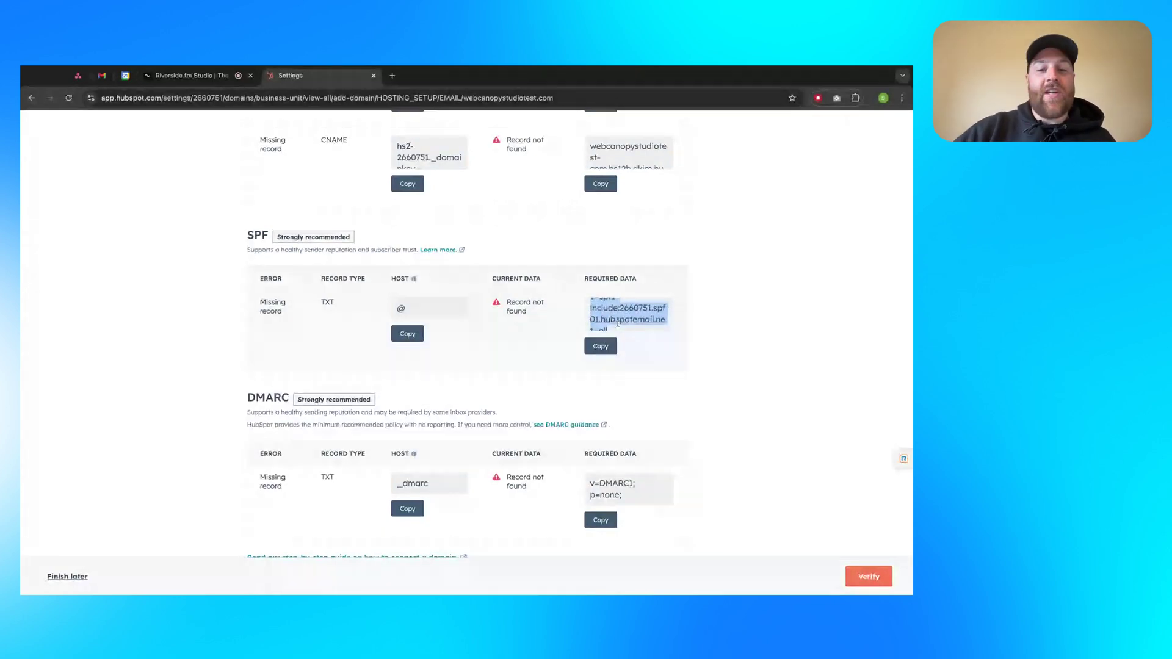
scroll(629, 314, up, 2)
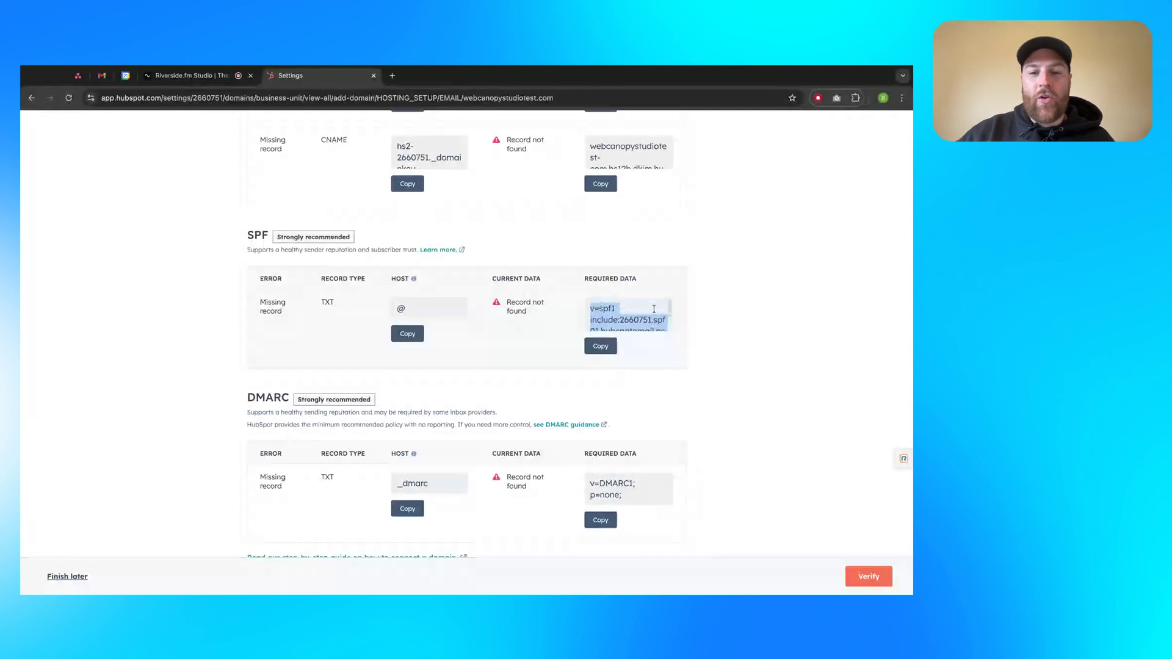
scroll(652, 312, down, 2)
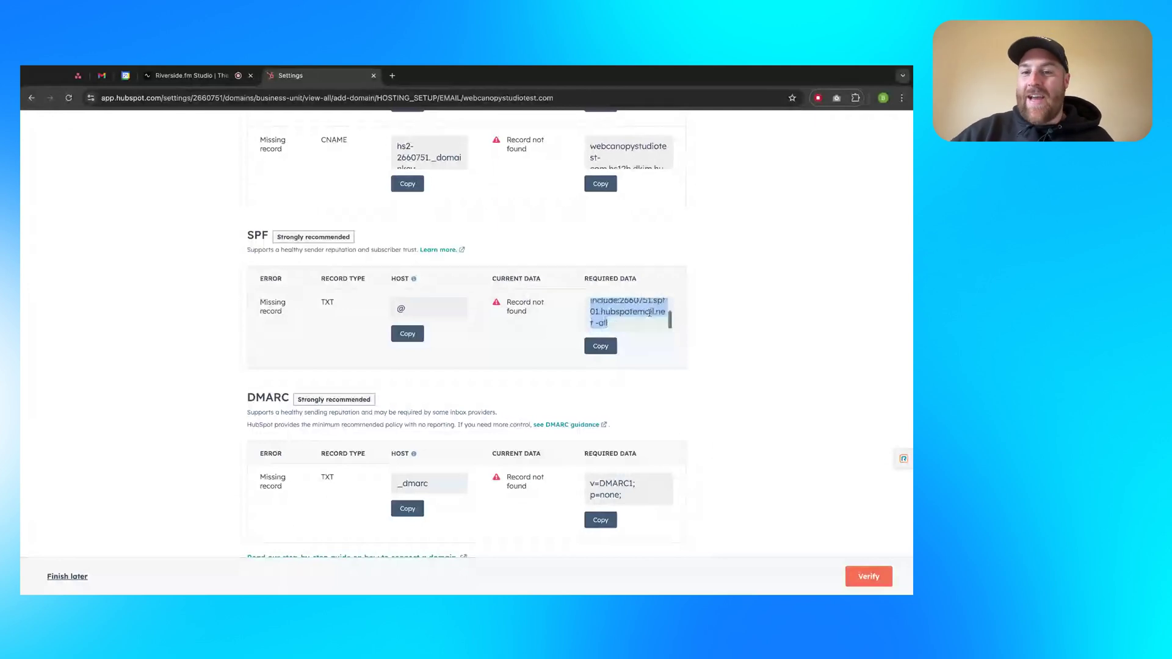
scroll(648, 313, up, 2)
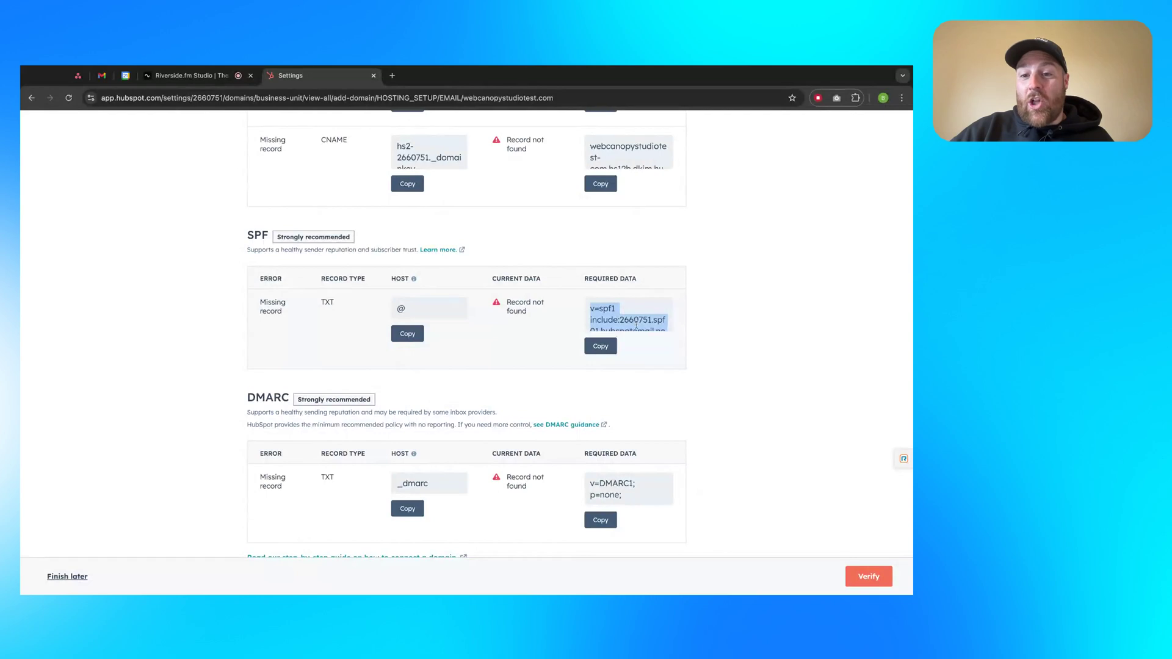
scroll(635, 326, down, 2)
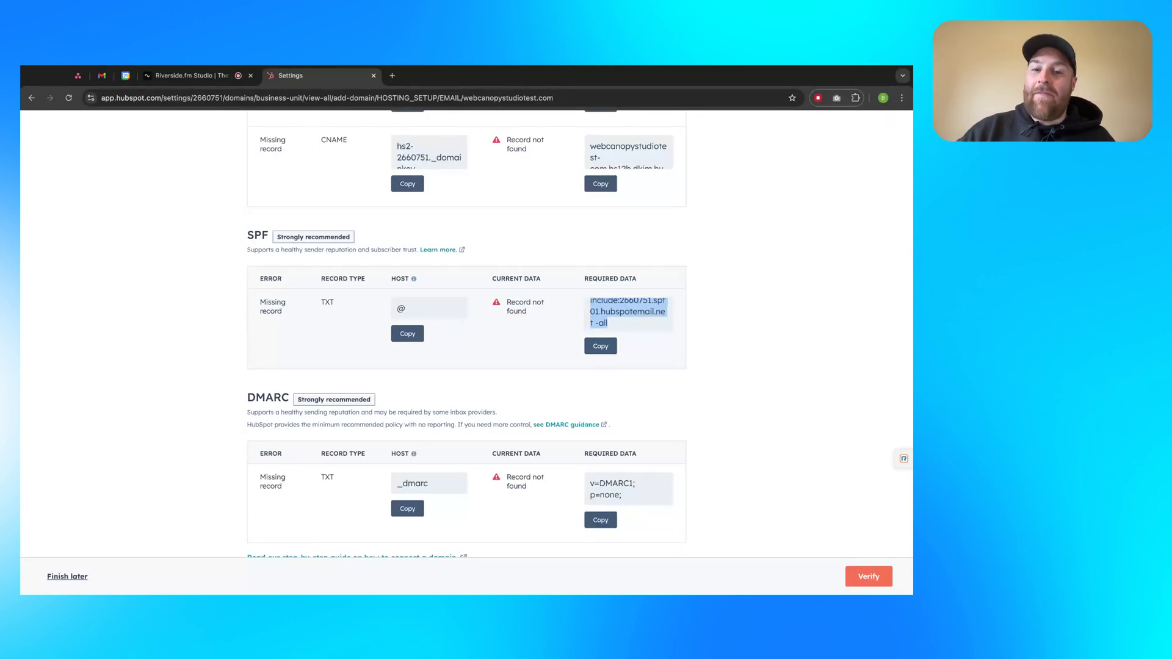
Deselect the SPF required value and scroll down to the DMARC record
scroll(550, 337, down, 1)
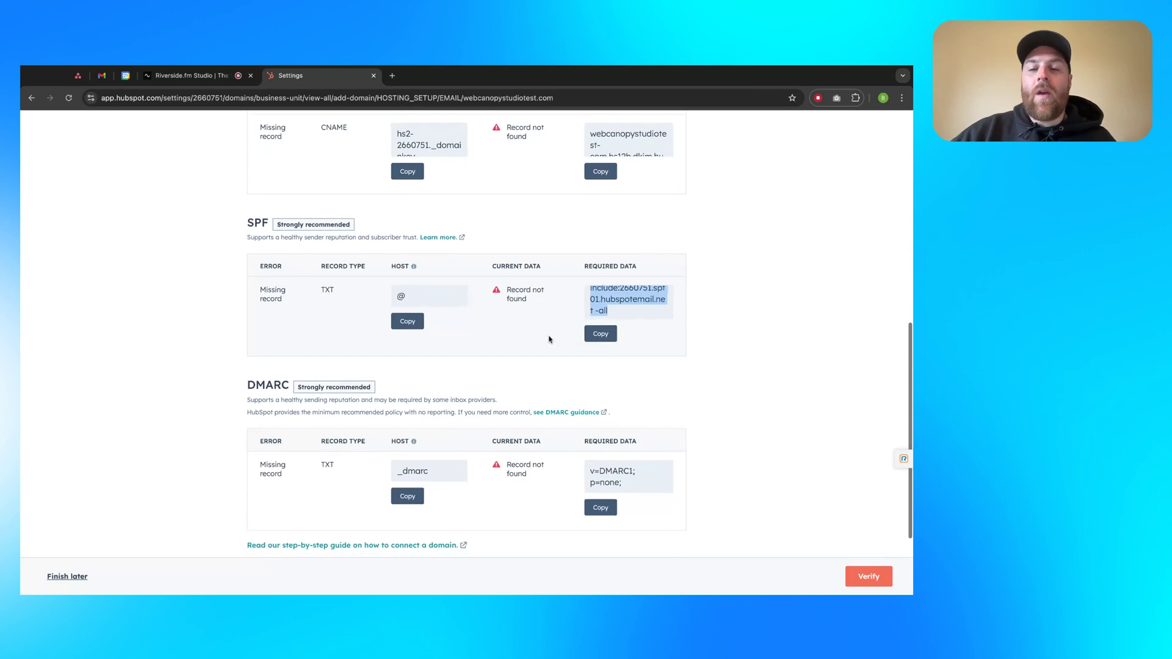
scroll(549, 339, down, 1)
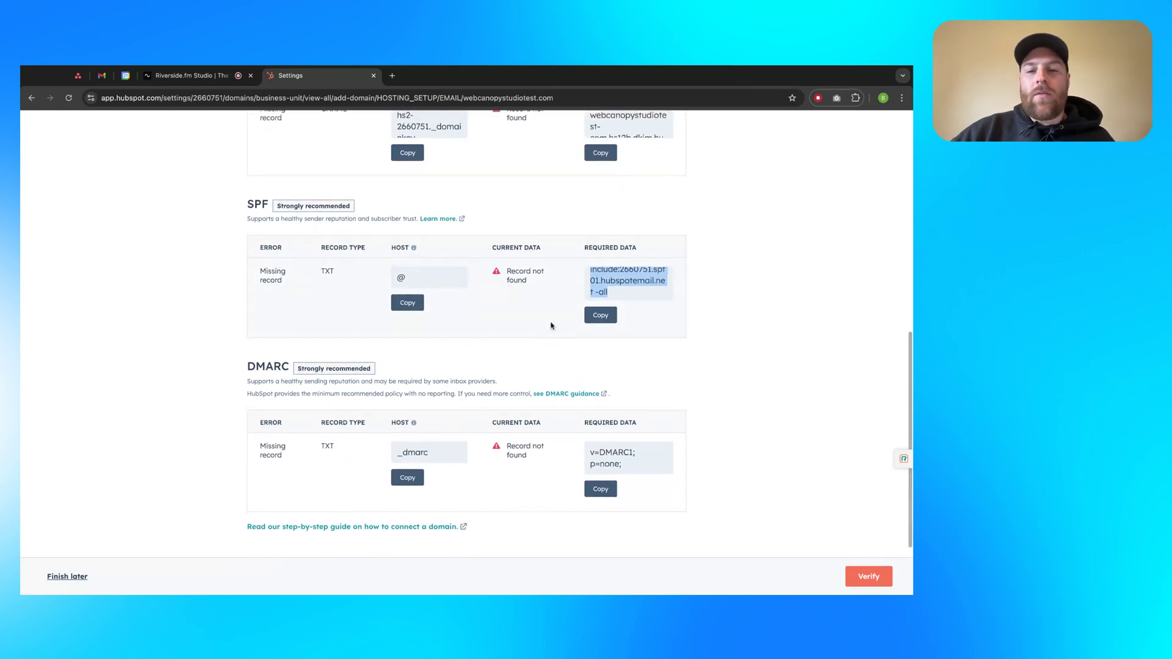
scroll(548, 321, up, 3)
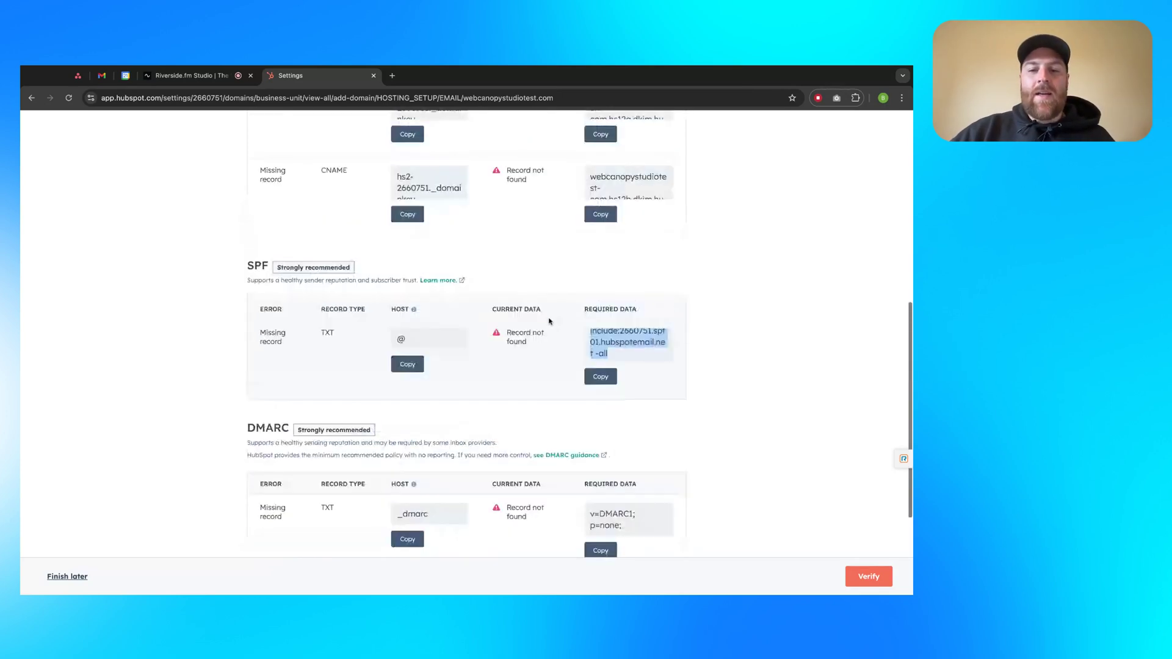
click(717, 358)
scroll(669, 340, up, 2)
scroll(670, 353, down, 2)
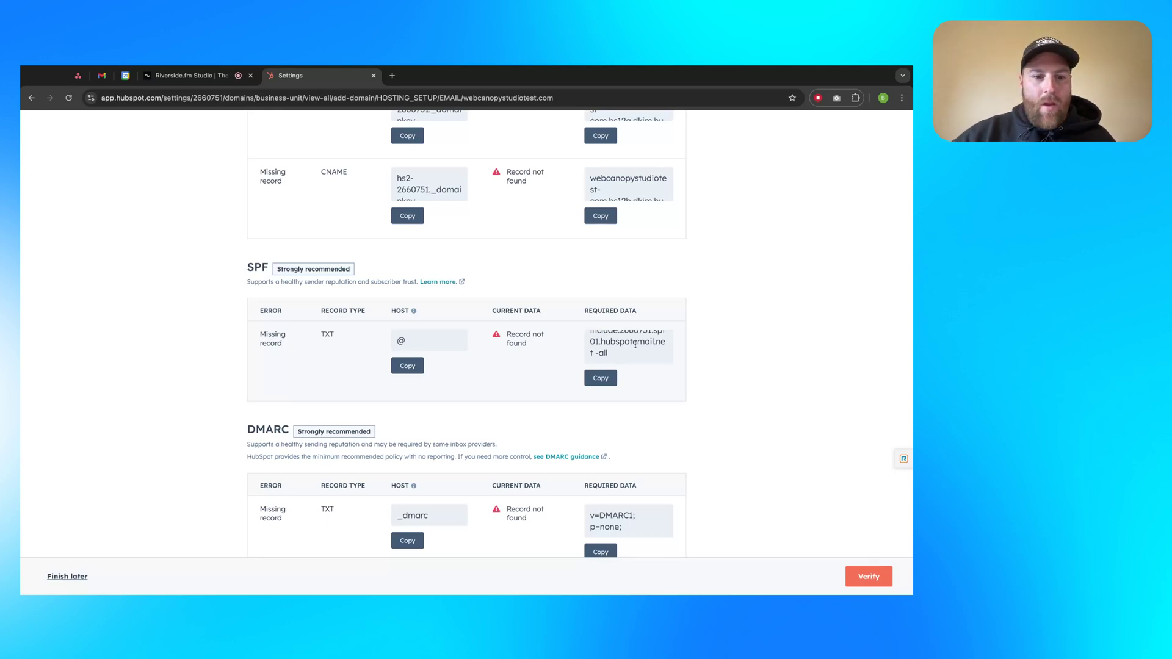
scroll(610, 350, down, 1)
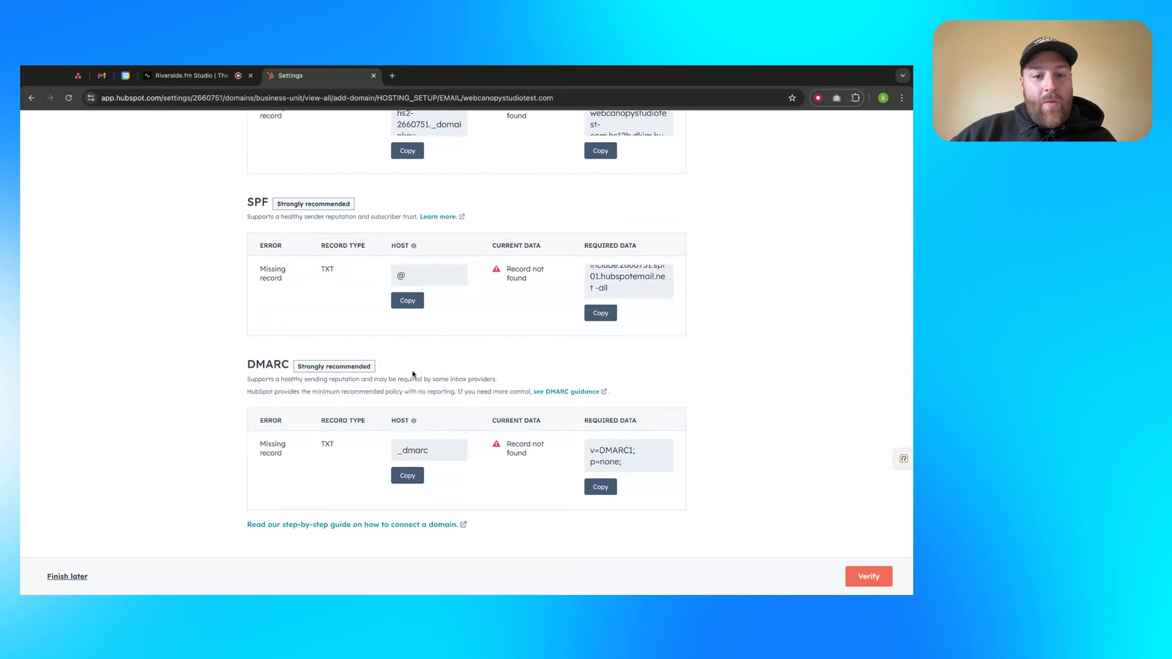
scroll(467, 391, down, 1)
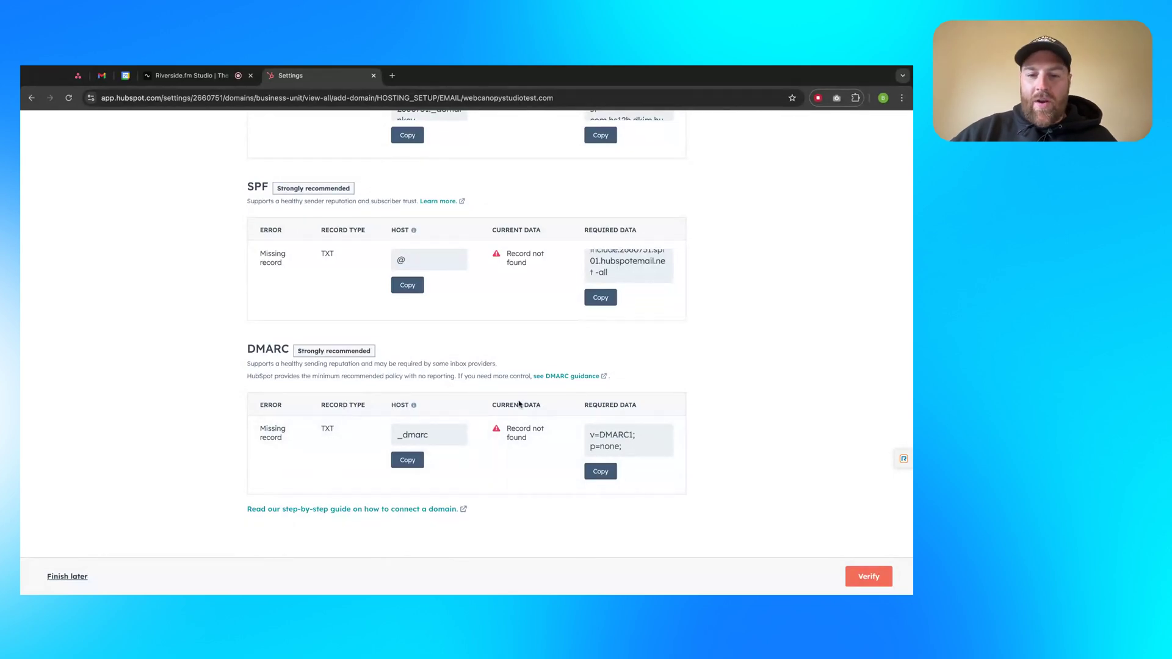
Copy the DMARC record's _dmarc host and its required data value
click(408, 459)
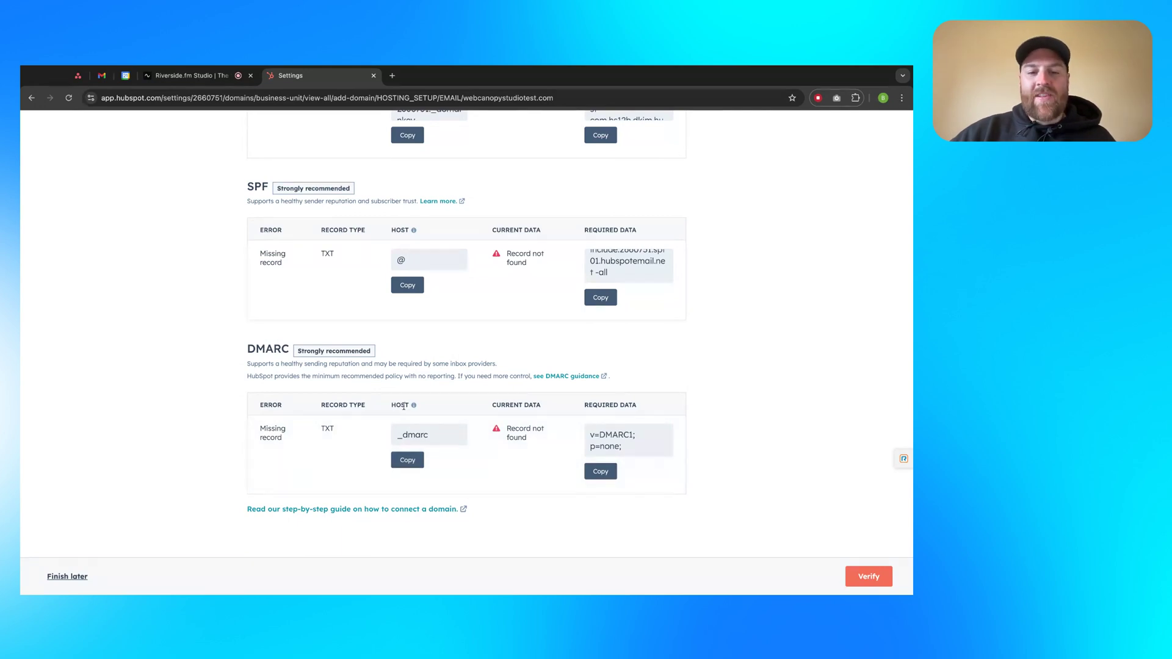
double_click(403, 407)
triple_click(632, 403)
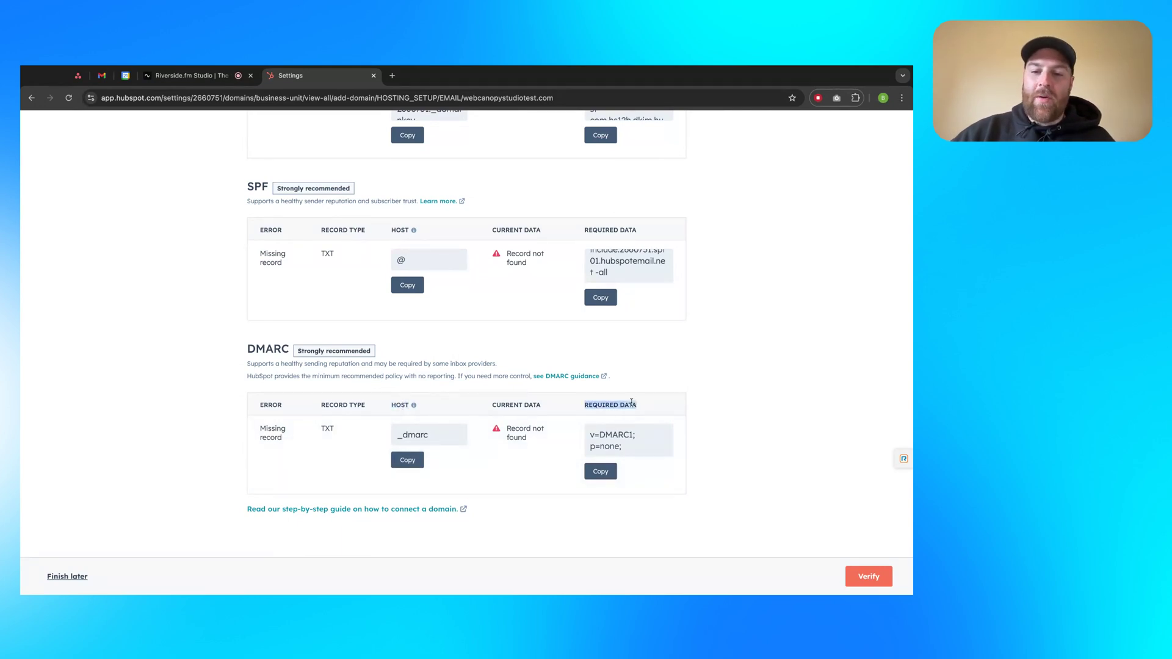
click(545, 464)
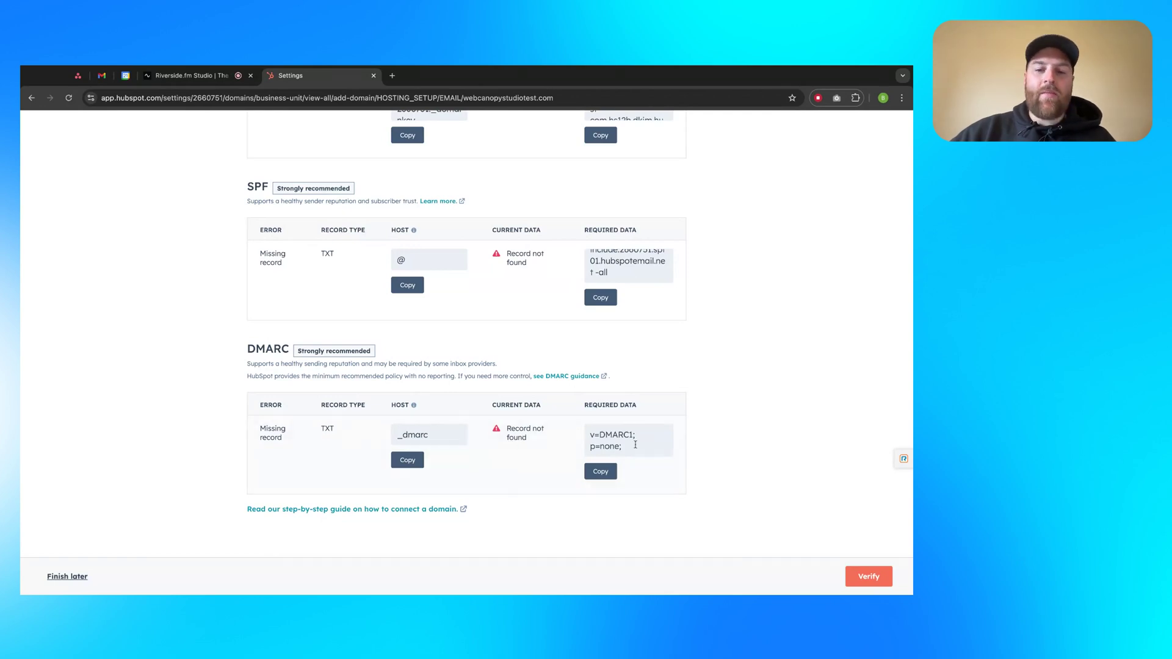
click(600, 470)
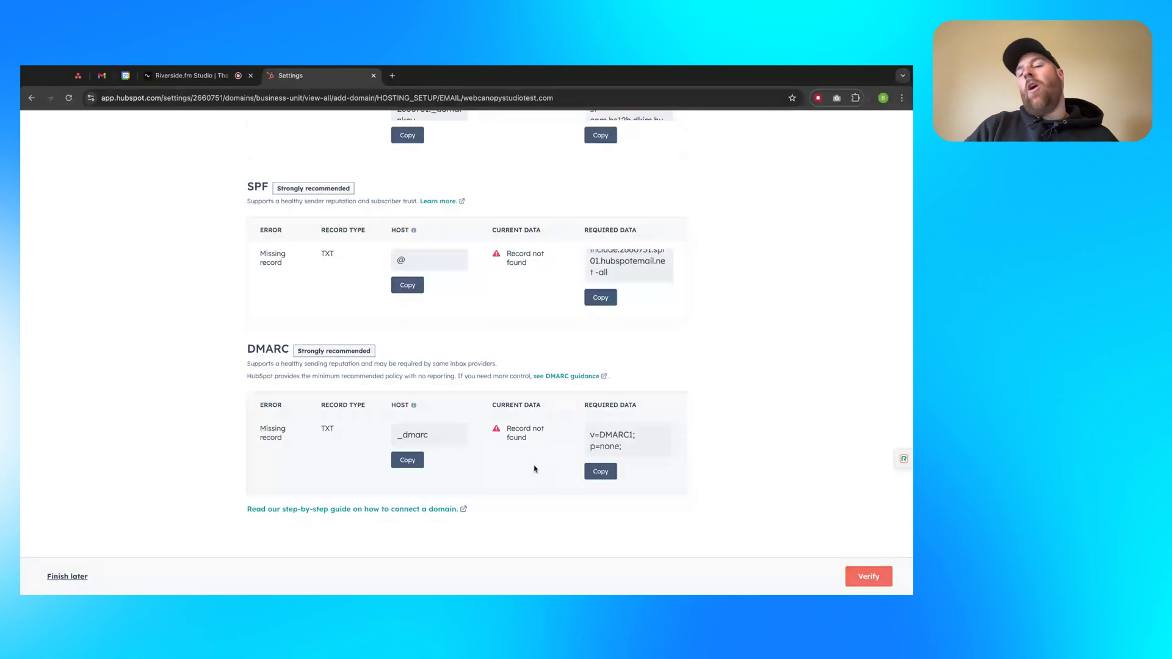
Verify the DNS records, then leave the setup and return to the domains list
click(864, 577)
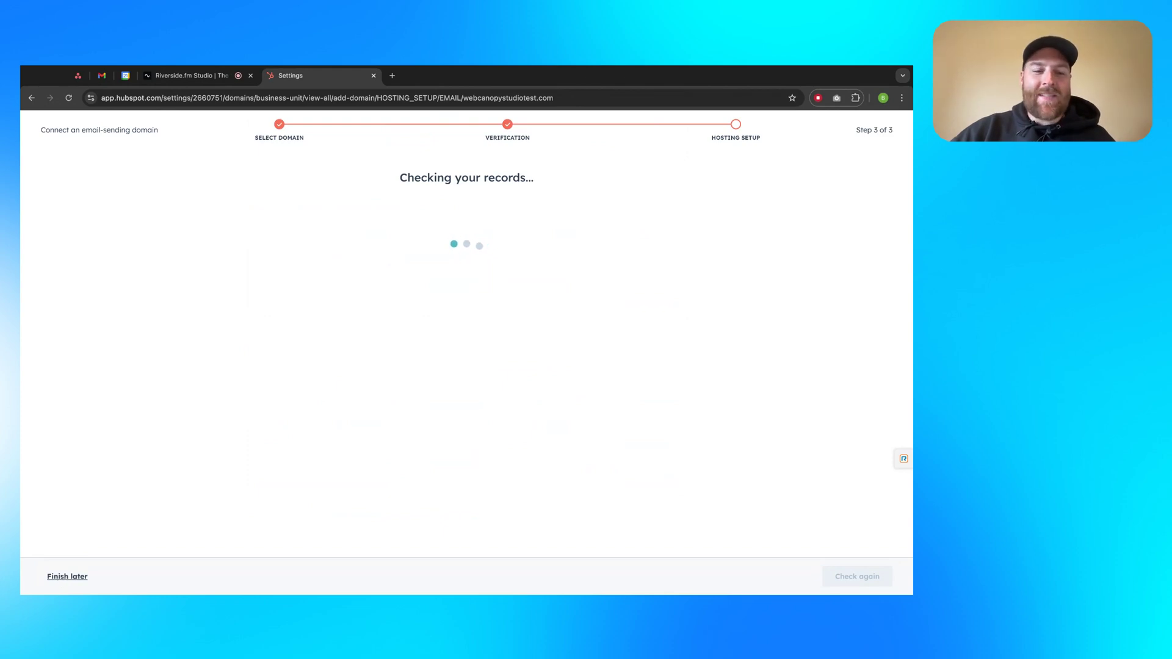
scroll(315, 519, down, 5)
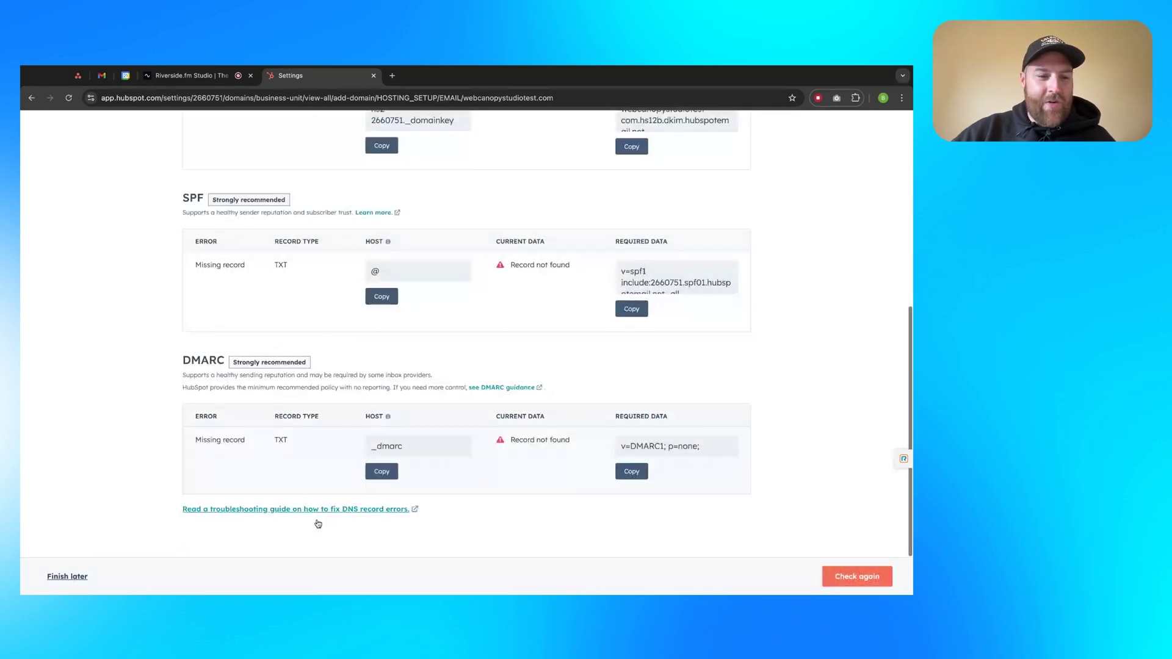
key(Escape)
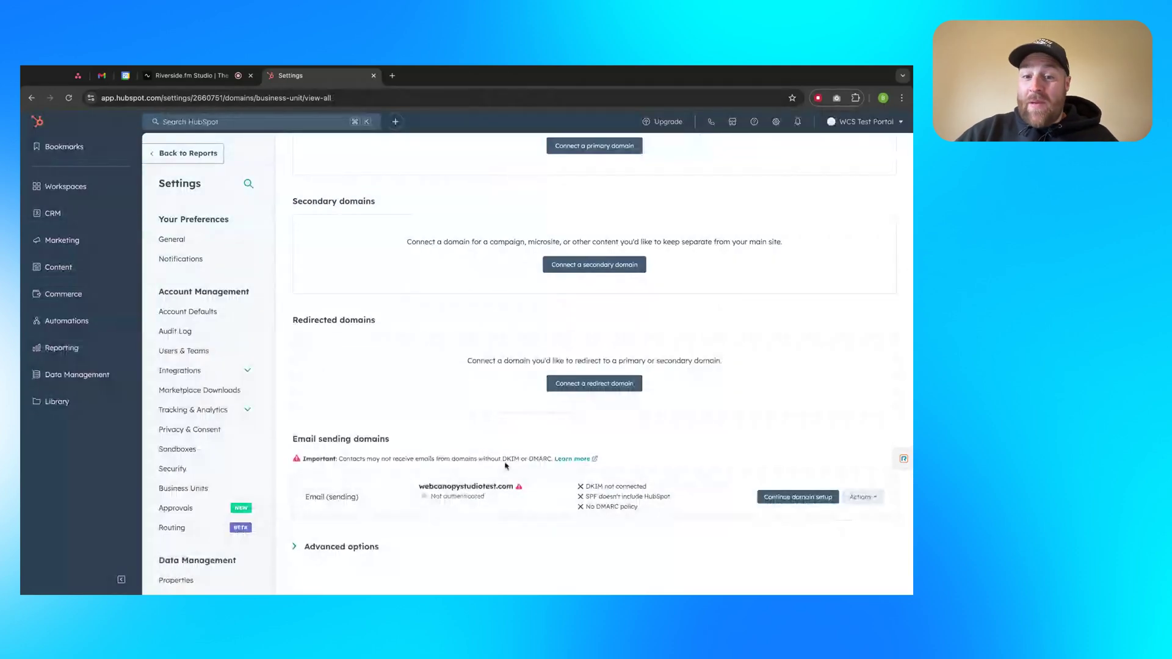
Review webcanopystudiotest.com's DKIM not connected, SPF missing HubSpot, and No DMARC policy statuses
triple_click(502, 460)
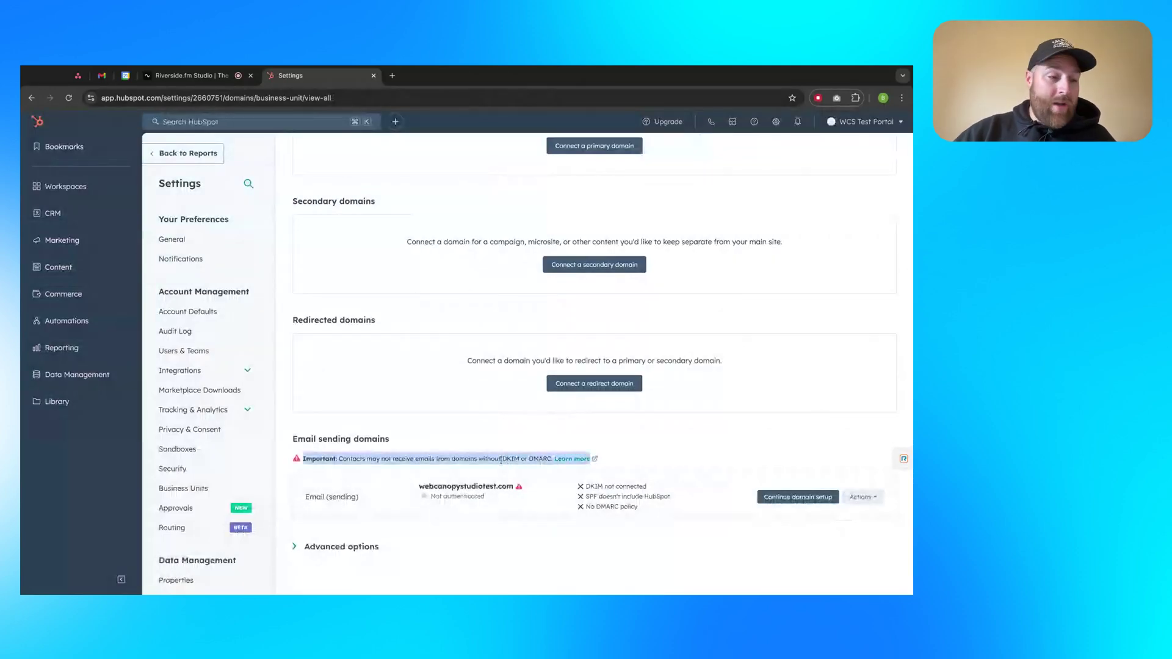
click(550, 471)
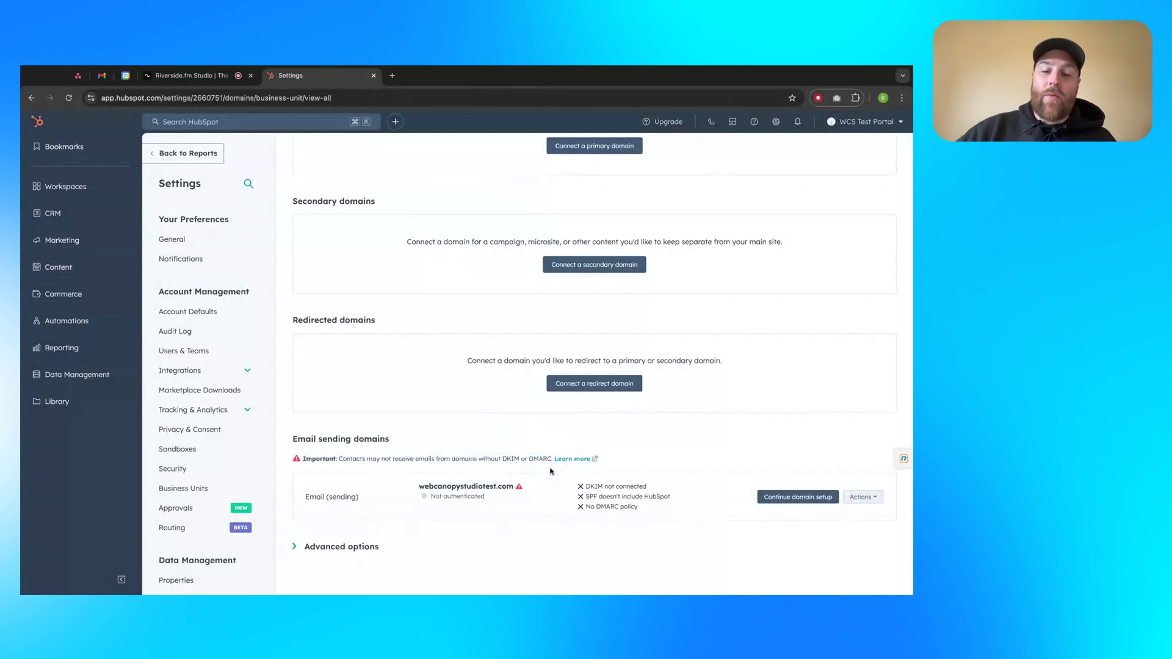
triple_click(631, 487)
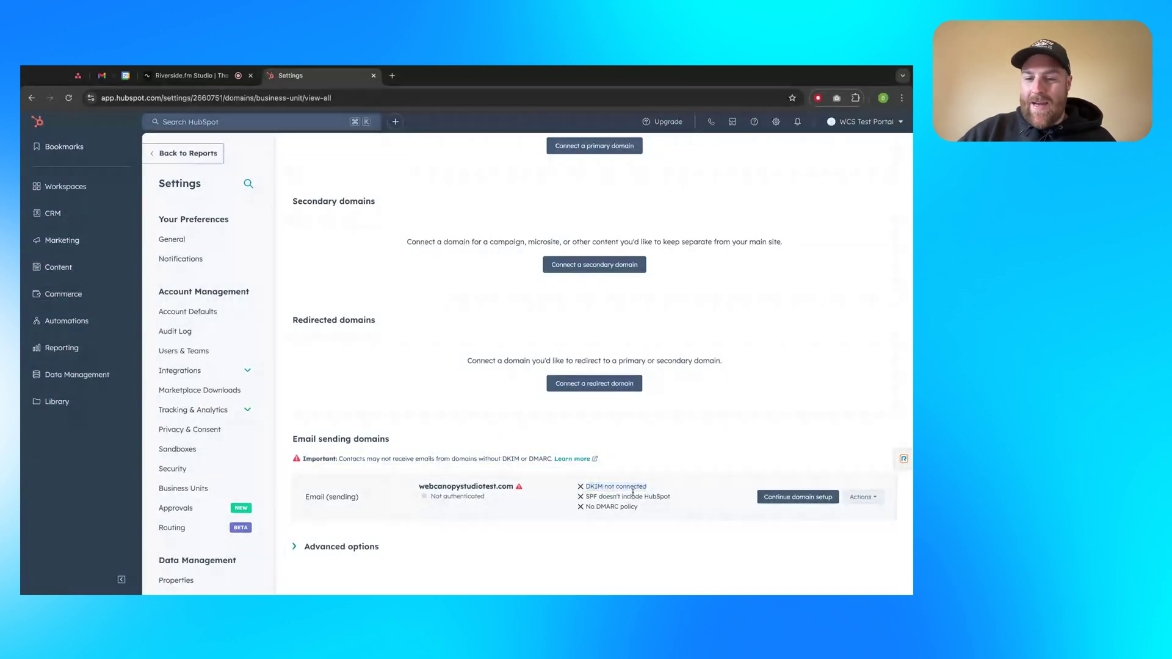
triple_click(635, 498)
triple_click(616, 508)
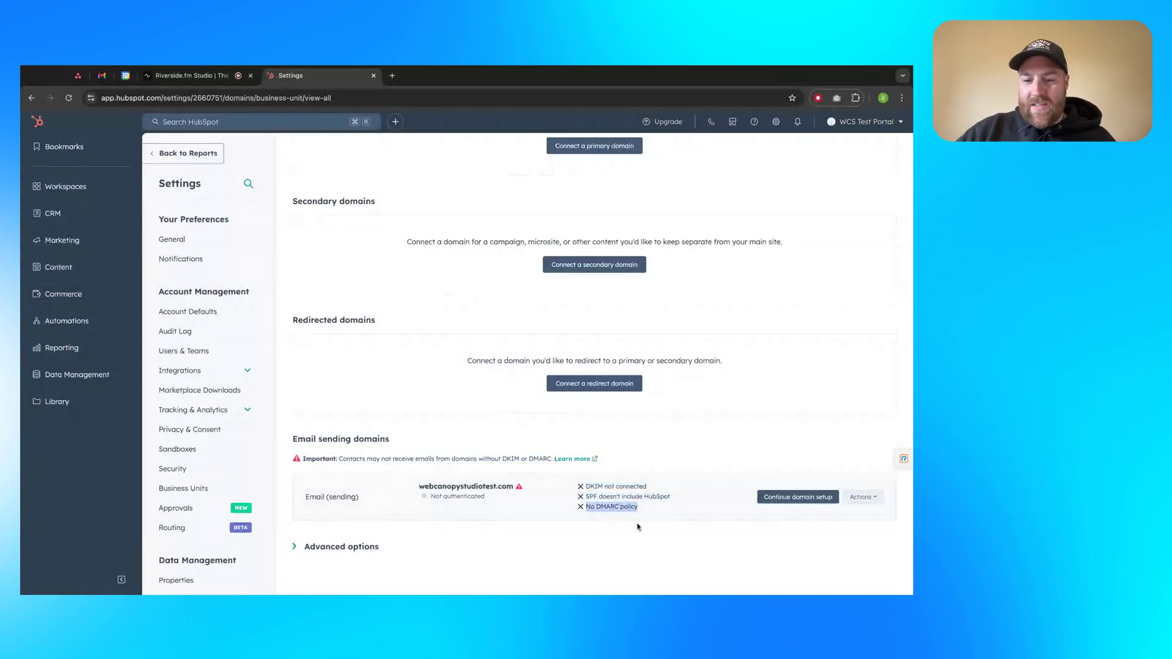
triple_click(623, 508)
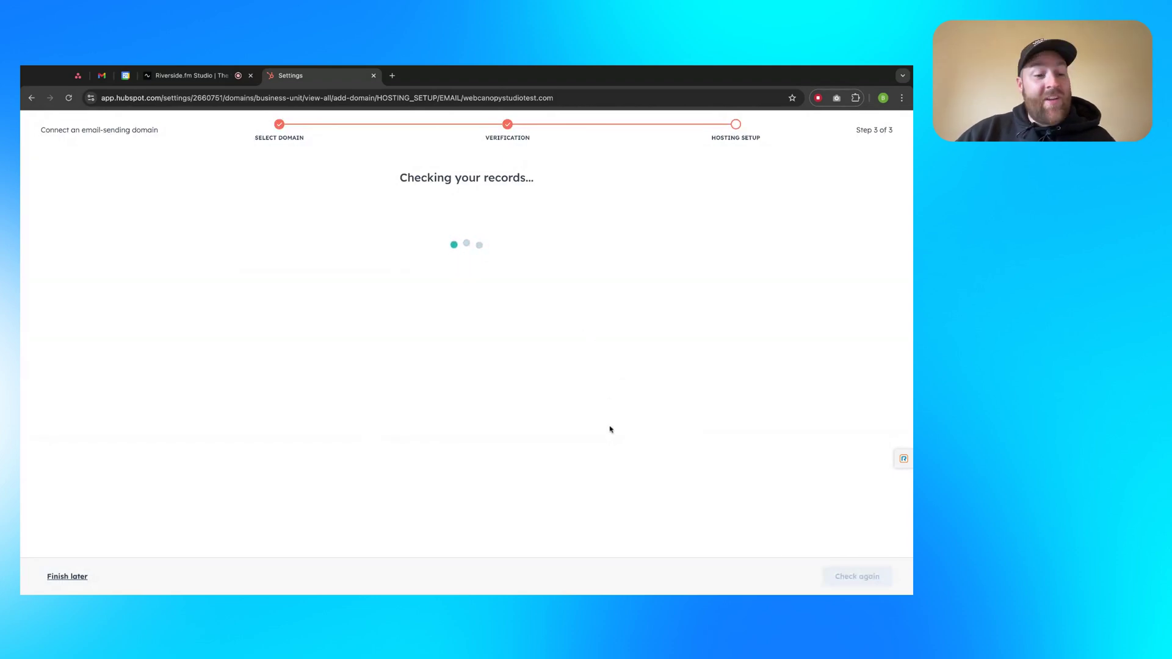
Recheck the DNS records, then choose Finish later to return to the domains list
scroll(628, 421, down, 3)
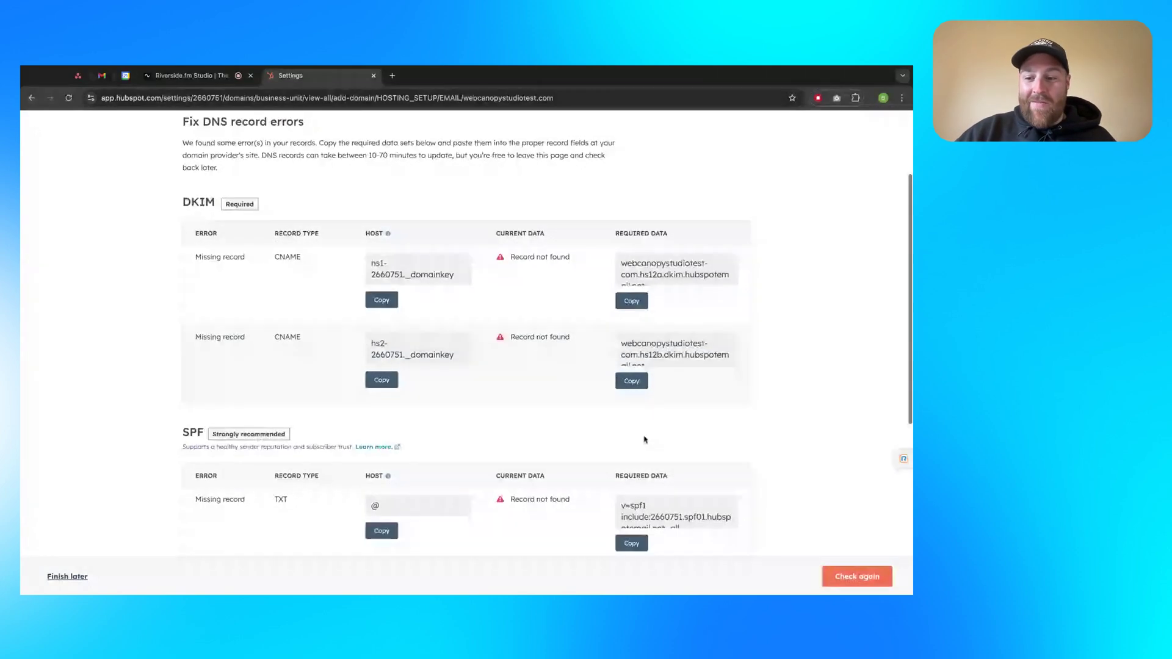
click(854, 576)
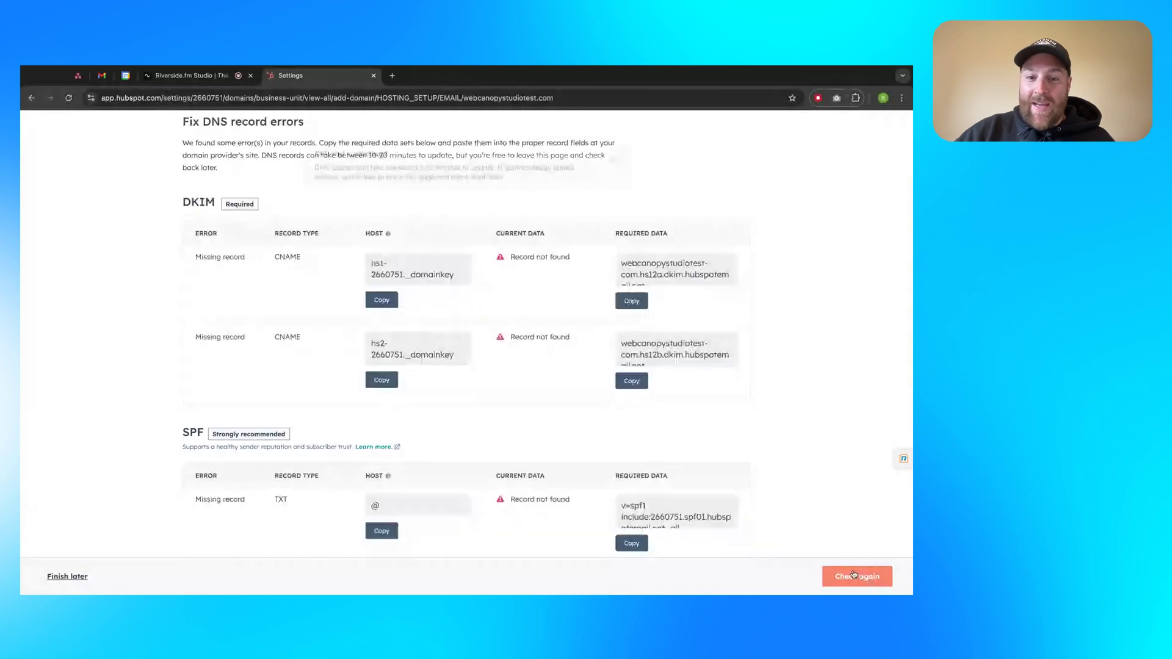
click(82, 576)
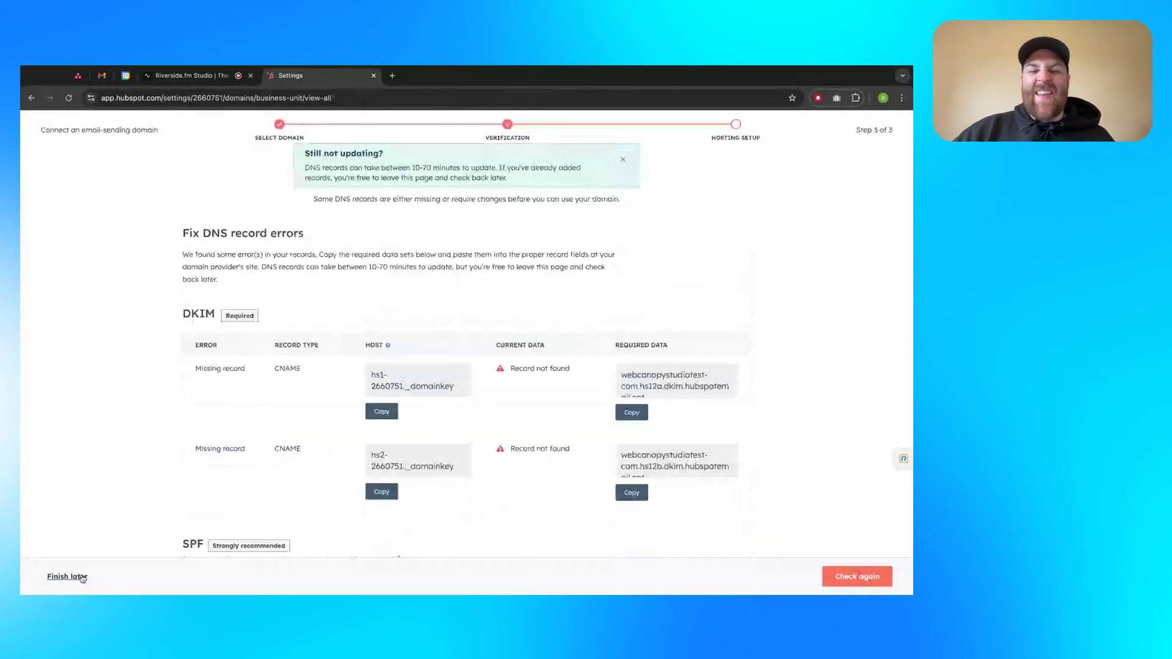
scroll(634, 533, down, 1)
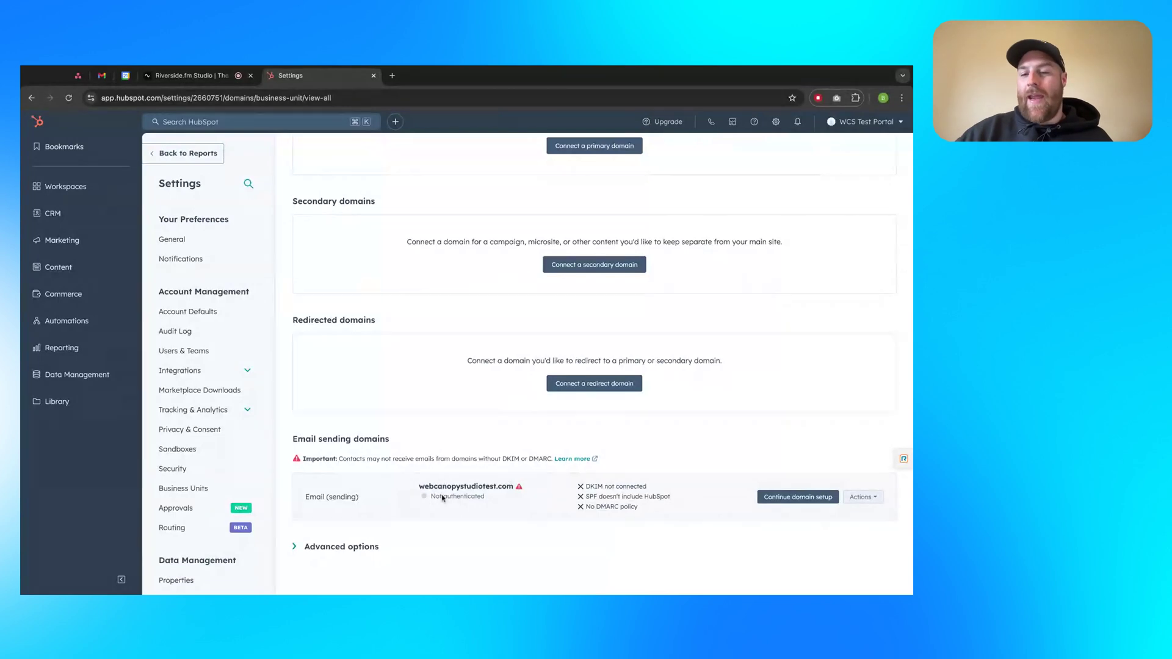
triple_click(643, 490)
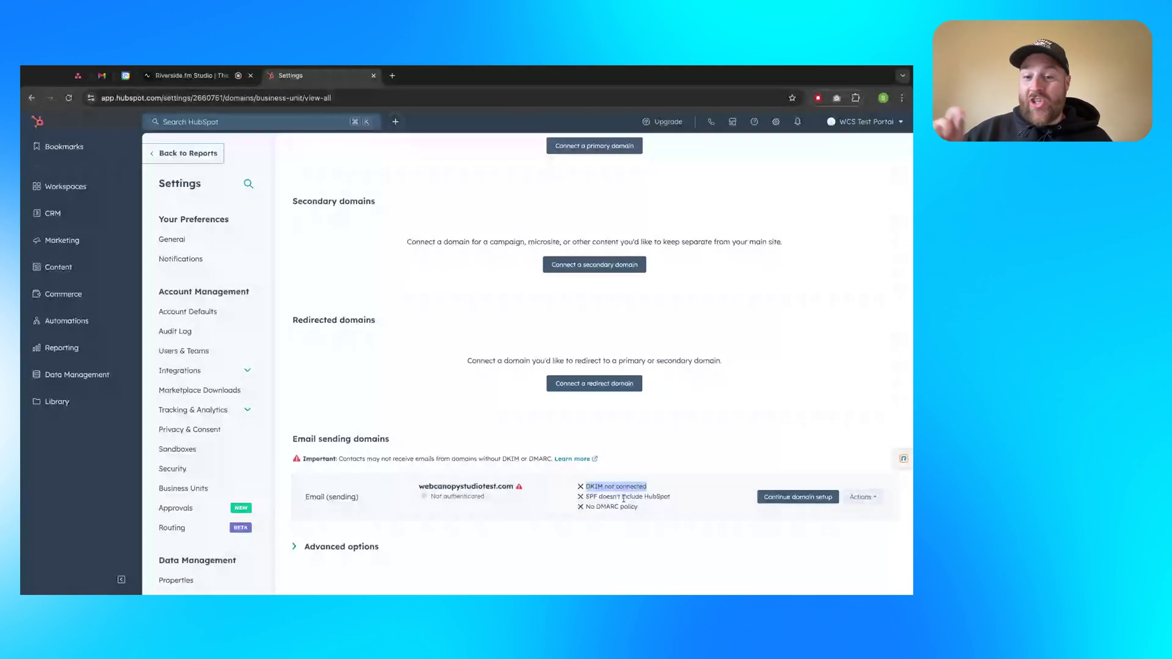
triple_click(613, 506)
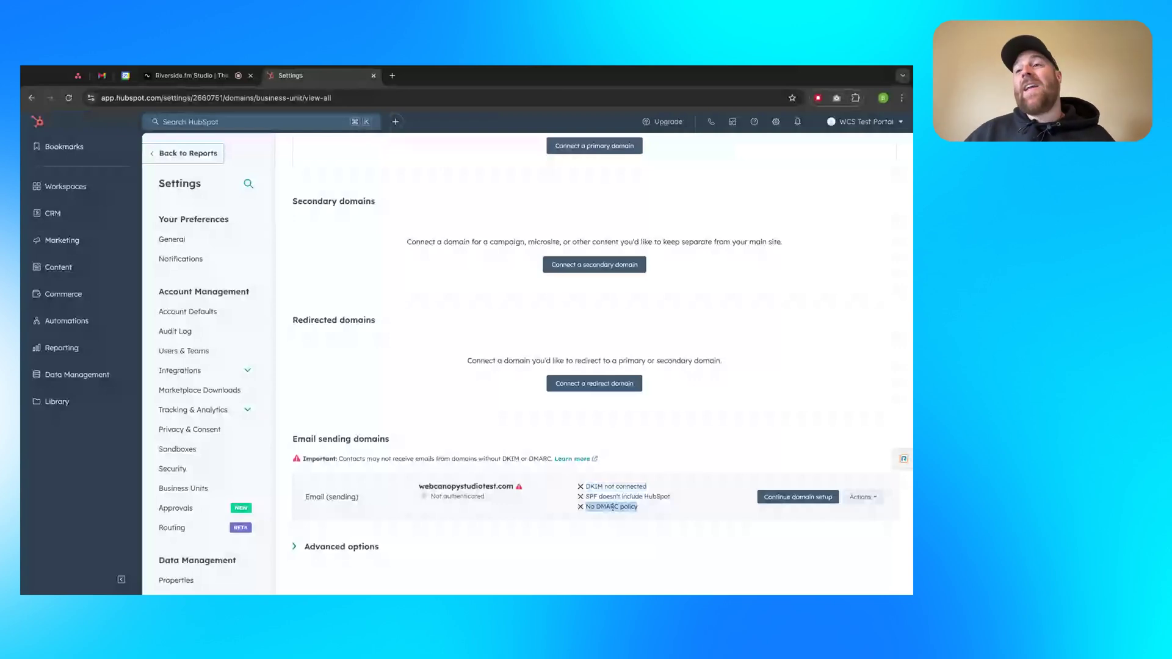
click(613, 508)
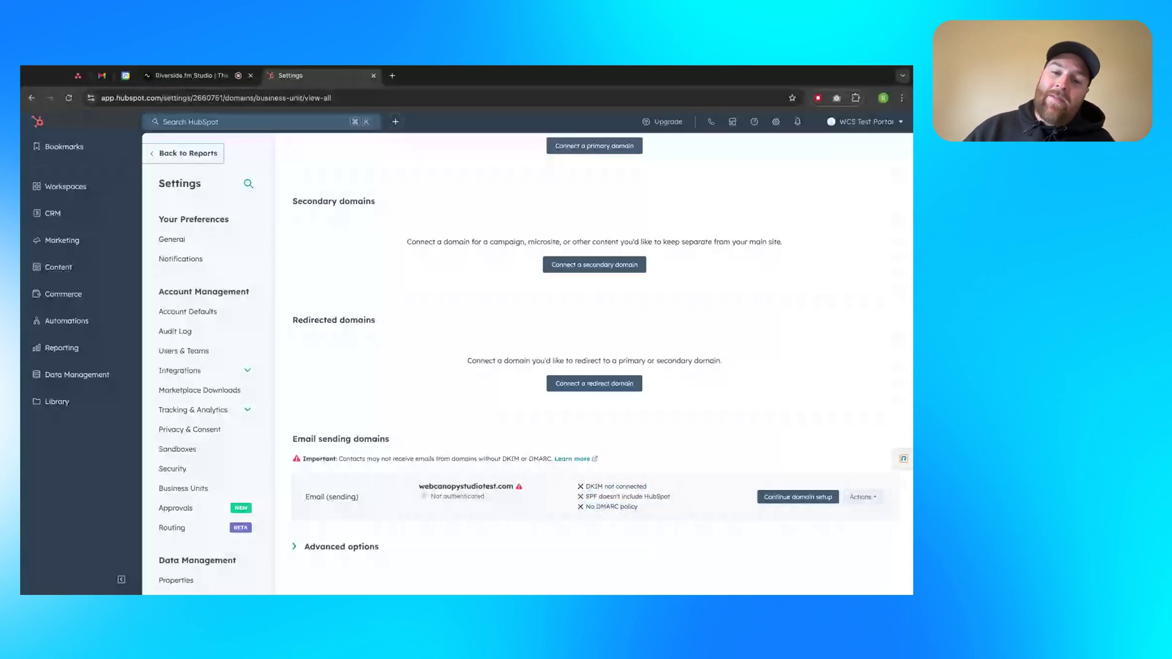